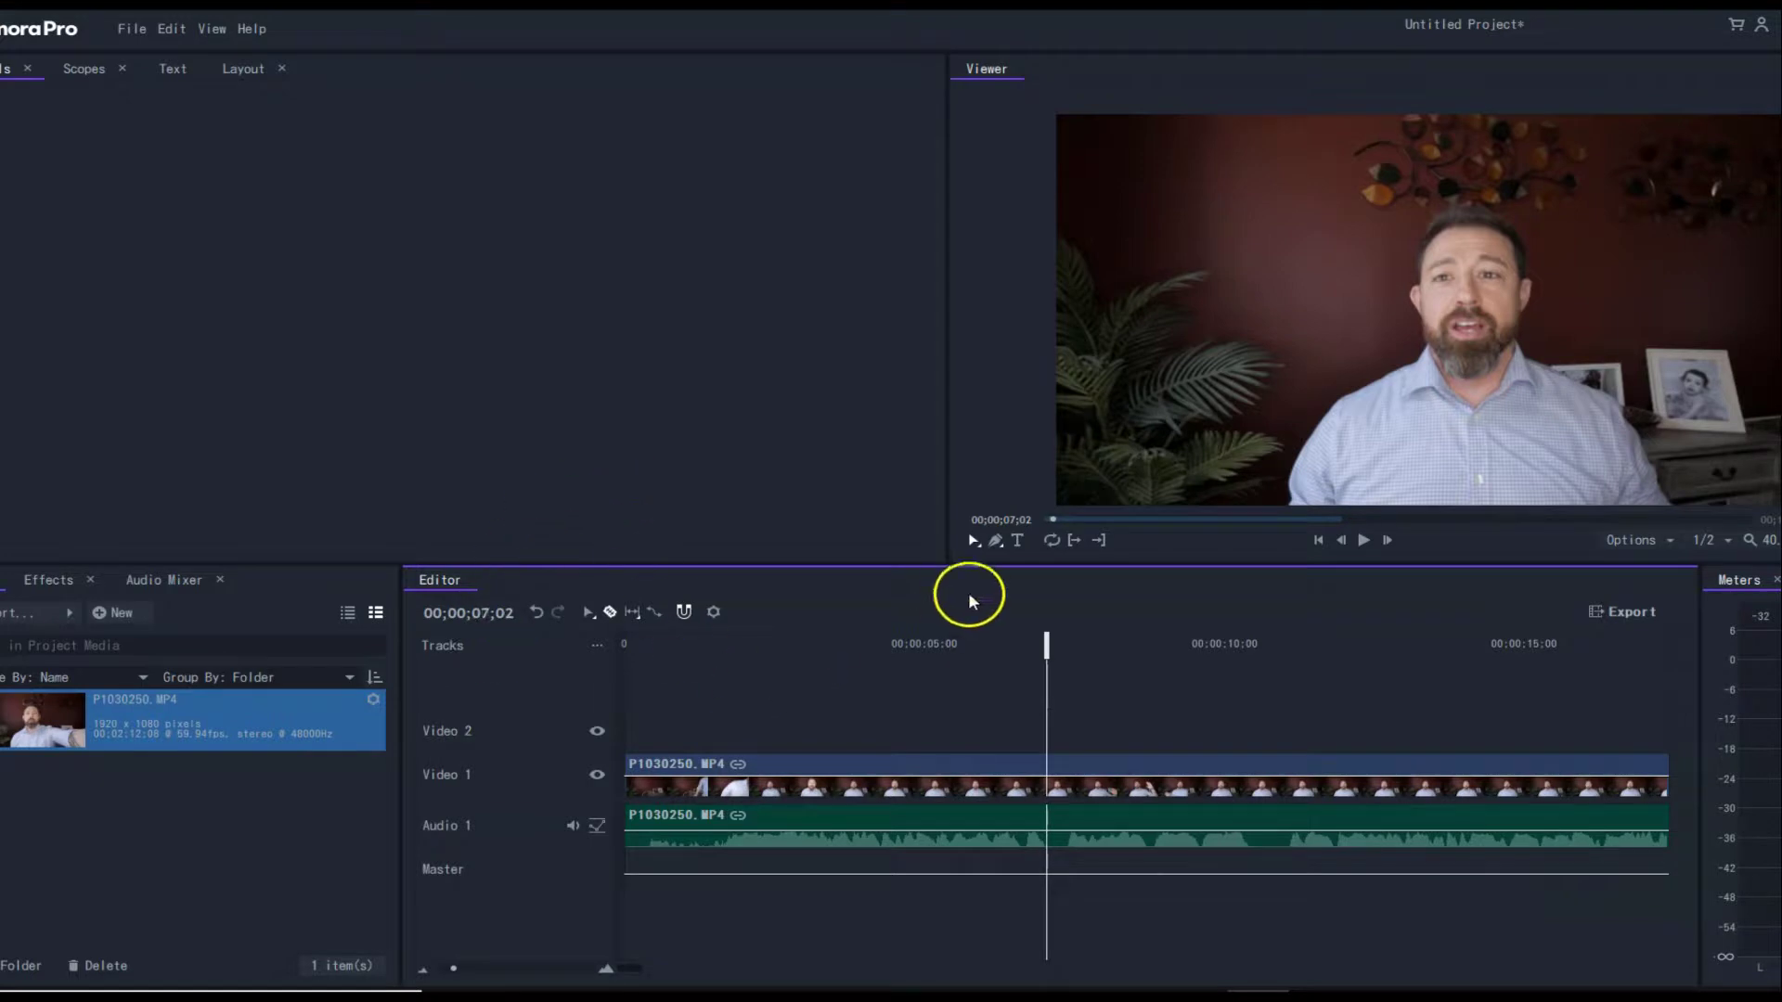
Create a 'TEXT' title over the video, select the word, and show its Text character settings.
click(1020, 542)
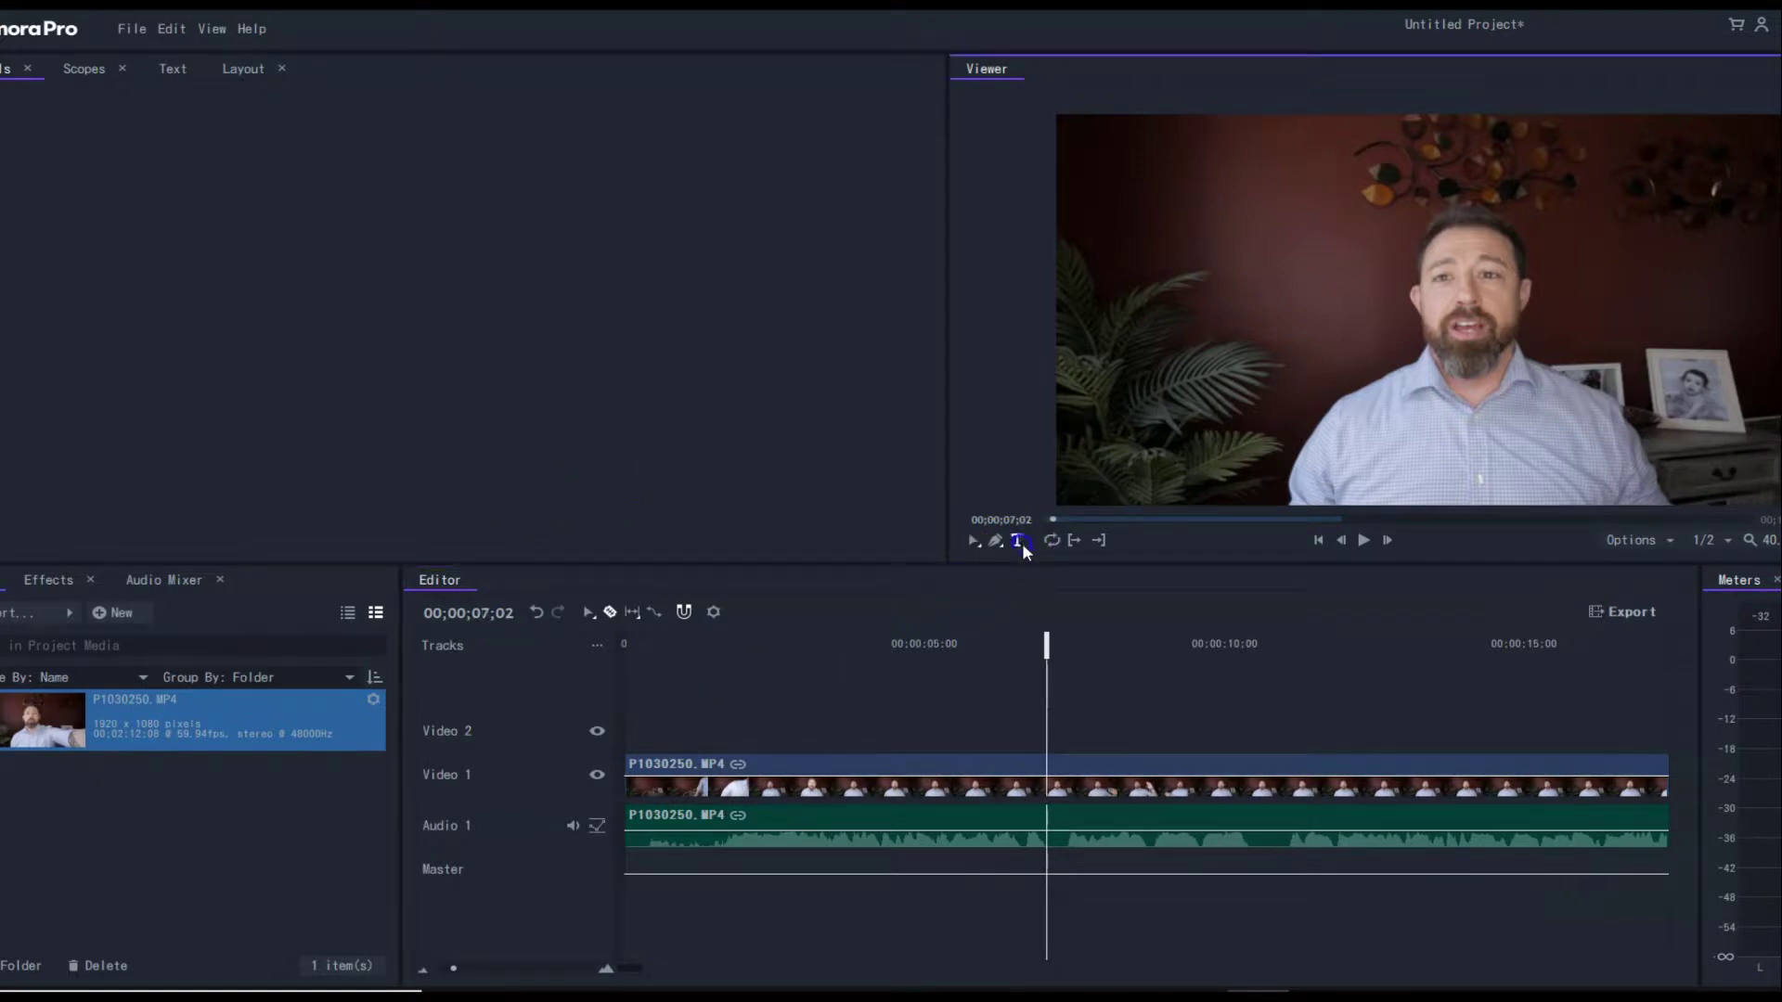
click(1308, 342)
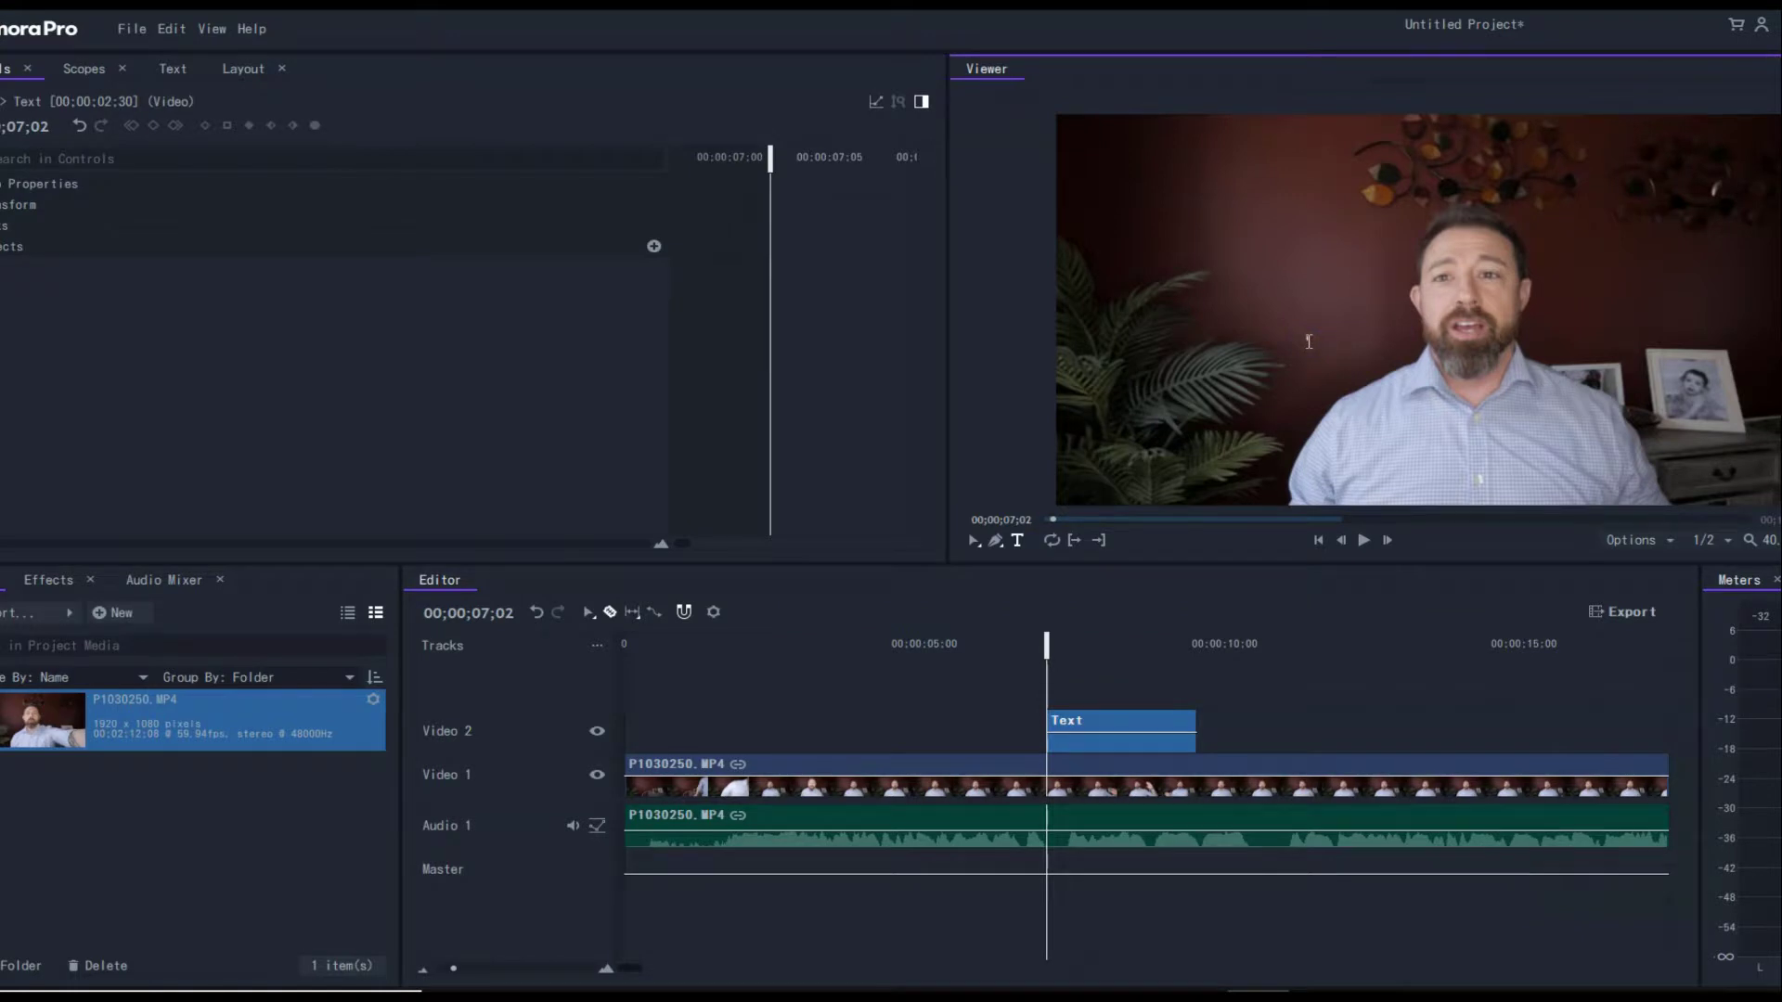
text(TEXT)
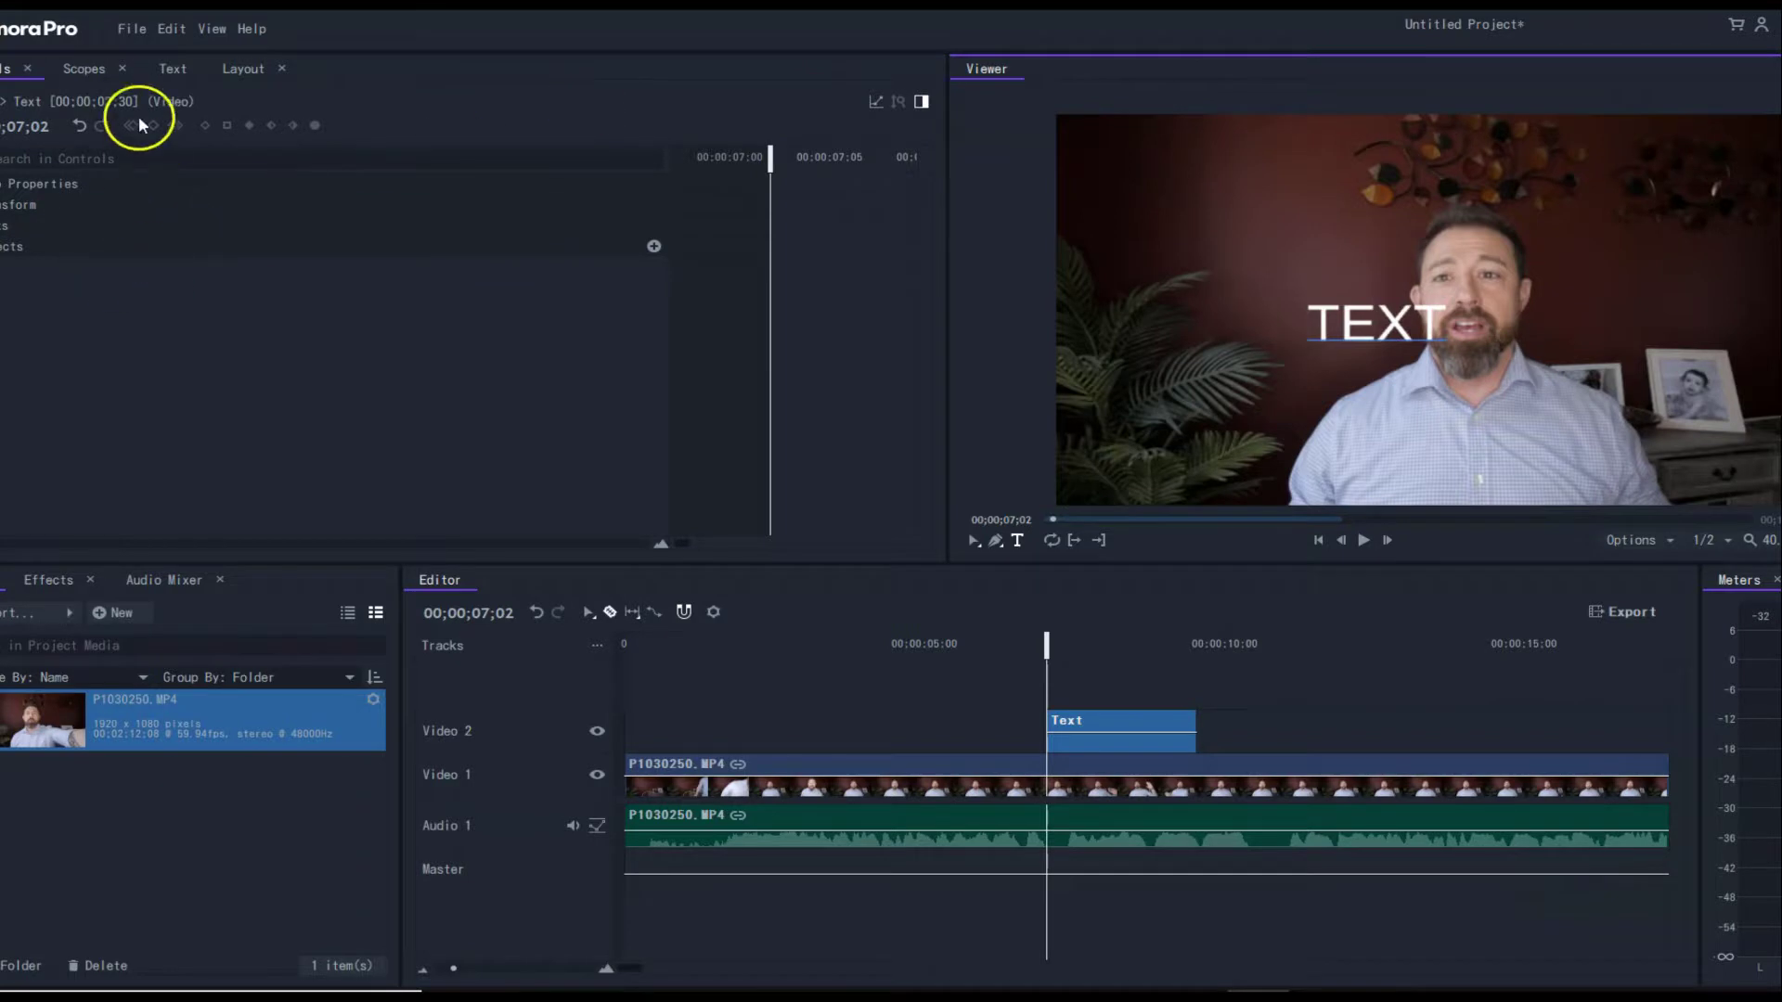
drag(1447, 327, 1286, 320)
click(169, 70)
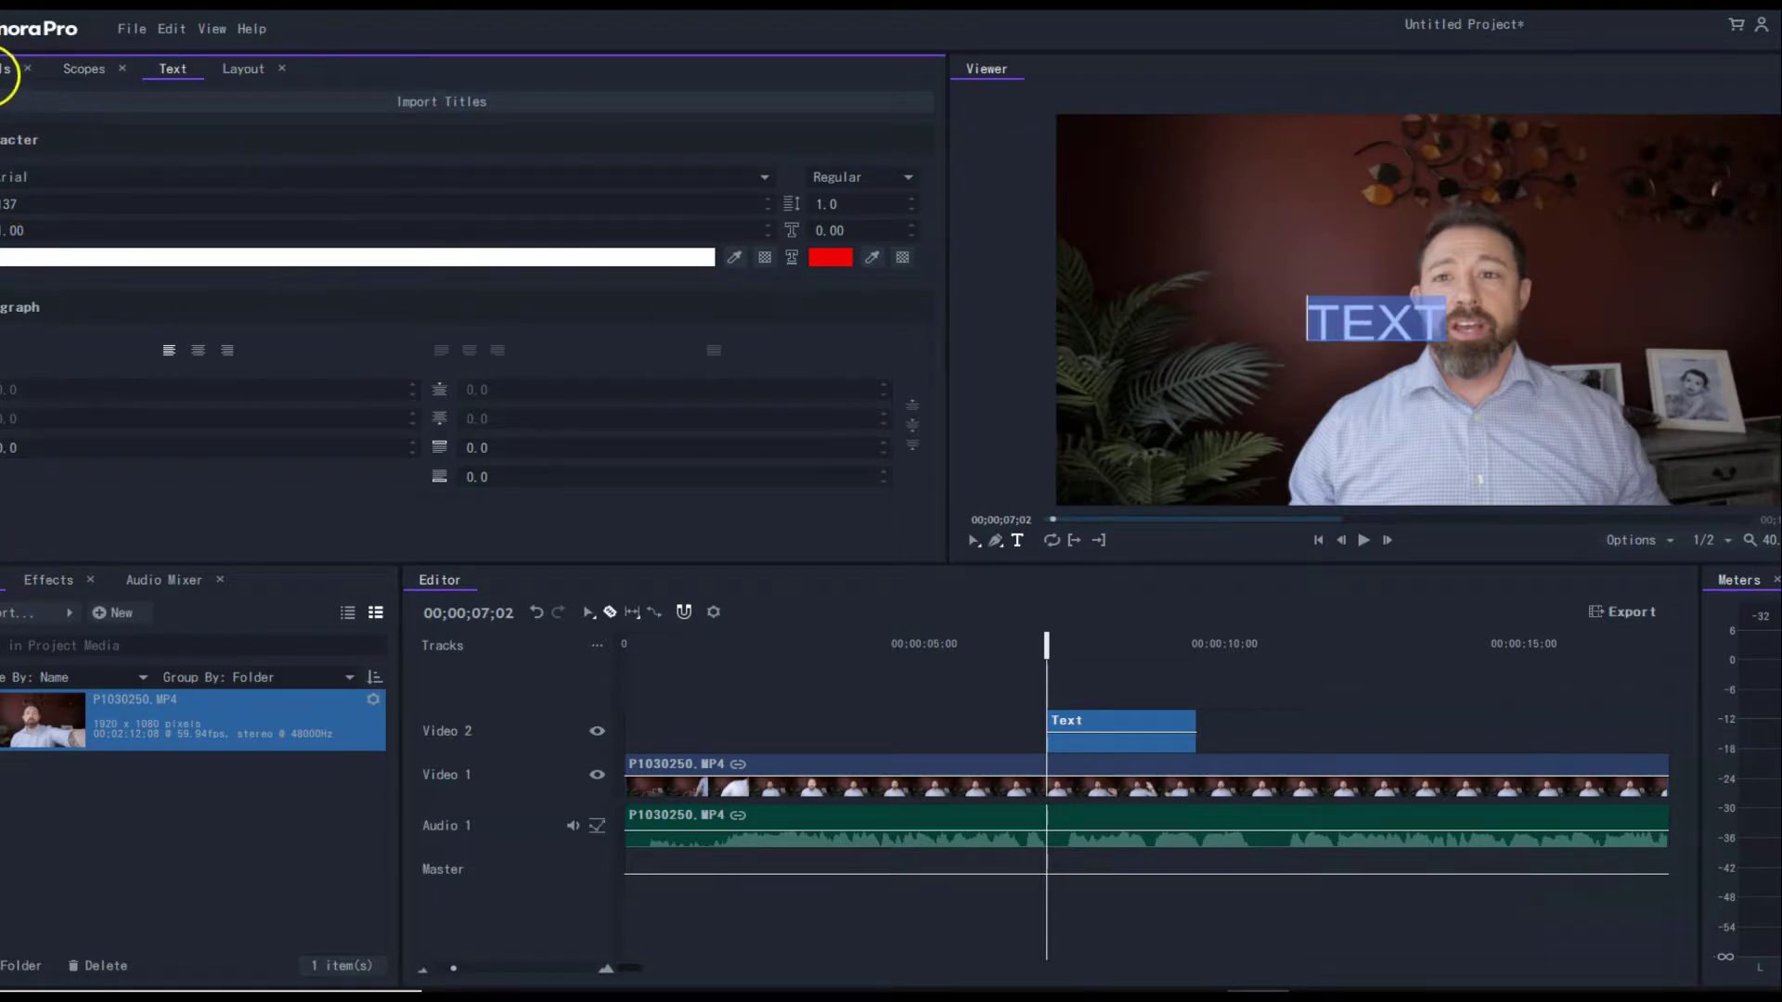
At frame 08;25, move the TEXT title up-right beside the speaker's face in the hand's path.
click(7, 67)
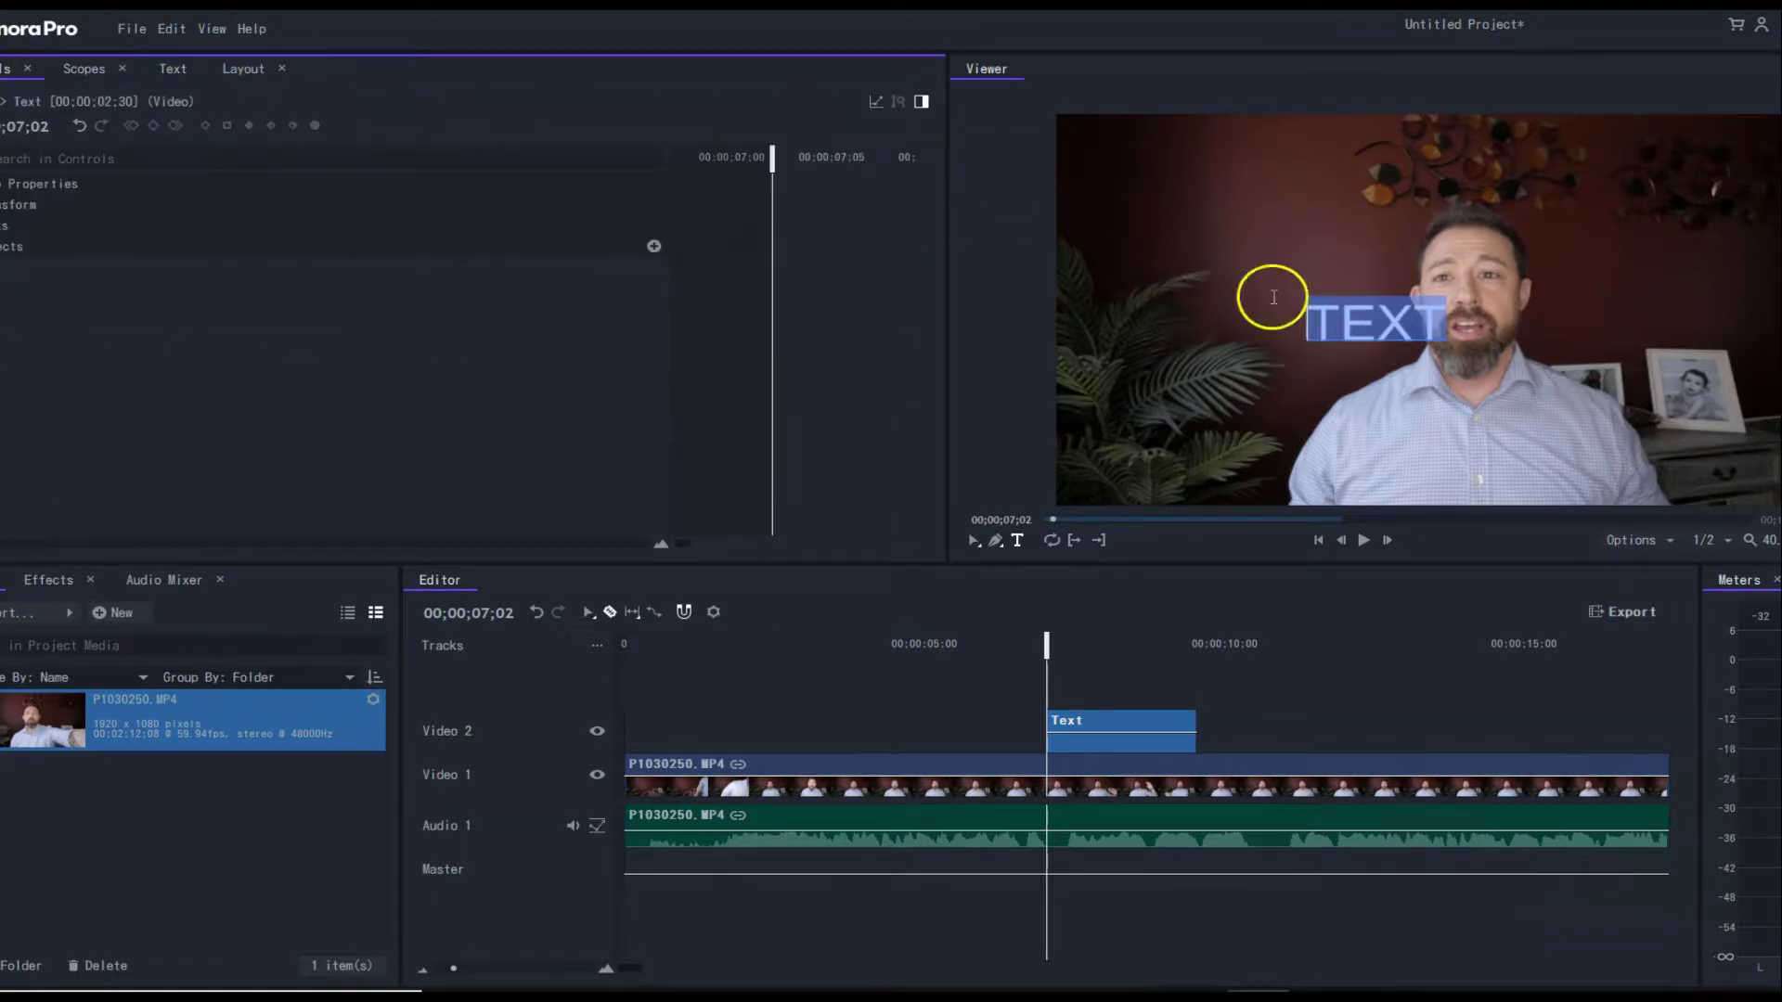
click(974, 540)
drag(1375, 309, 1344, 353)
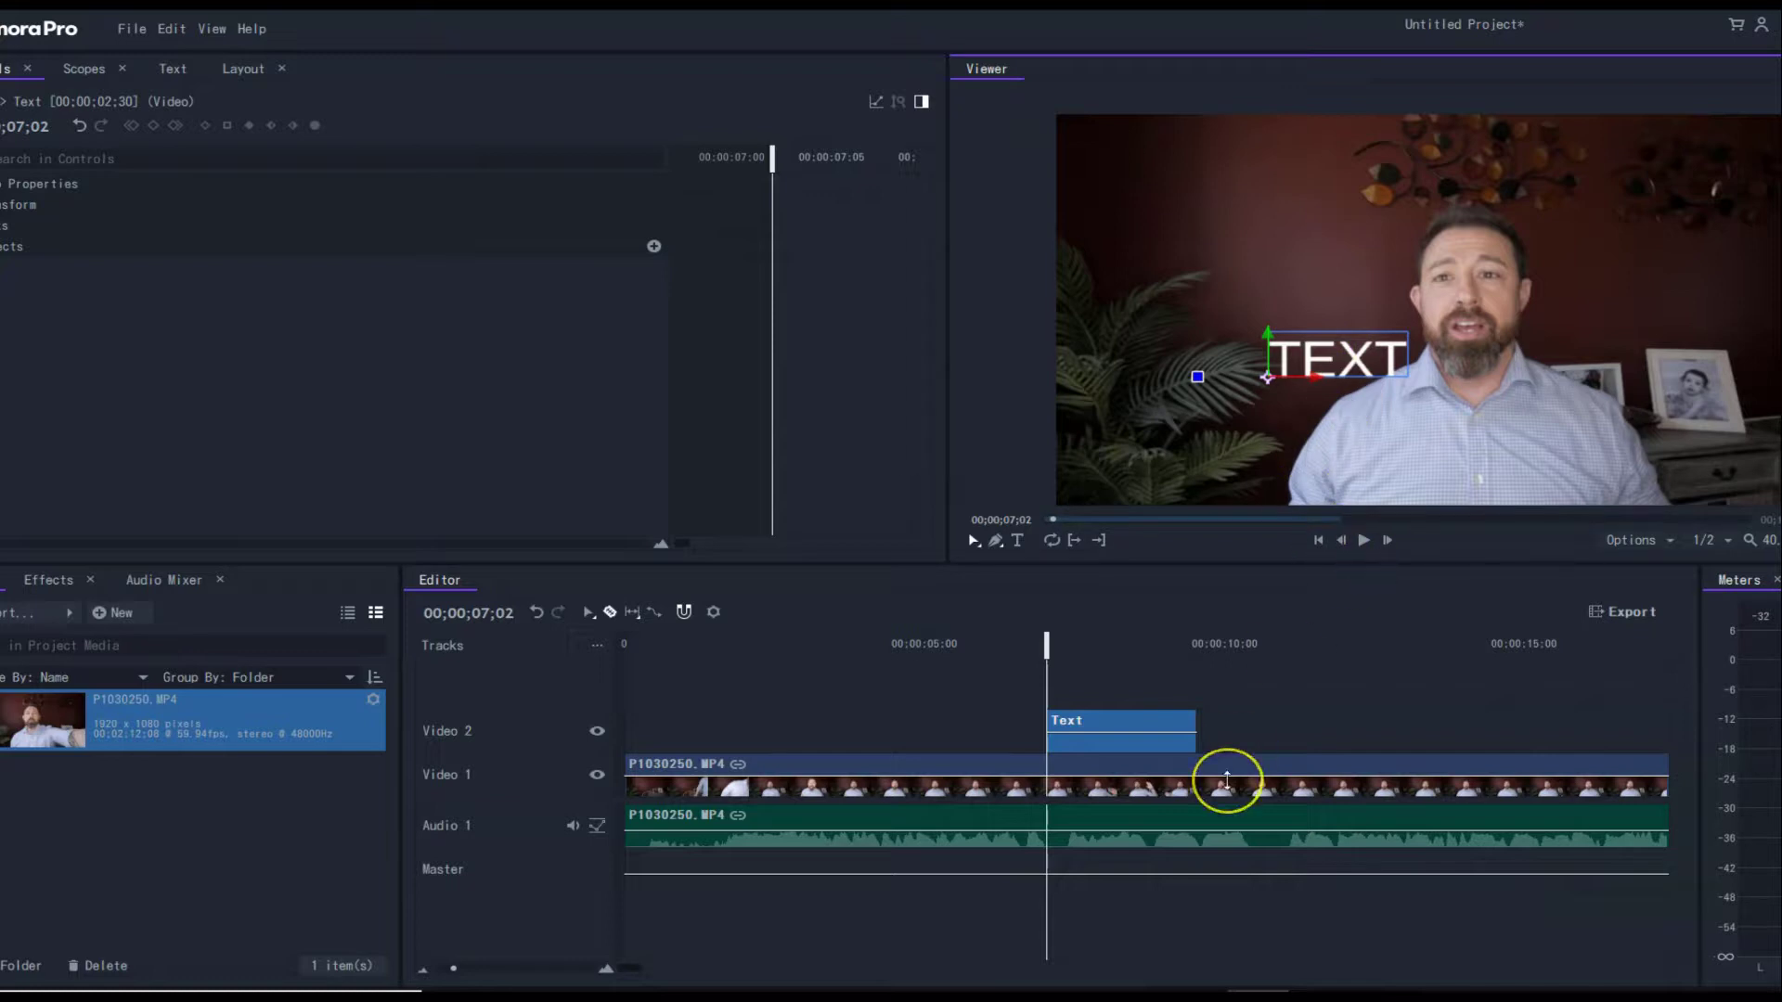
key(space)
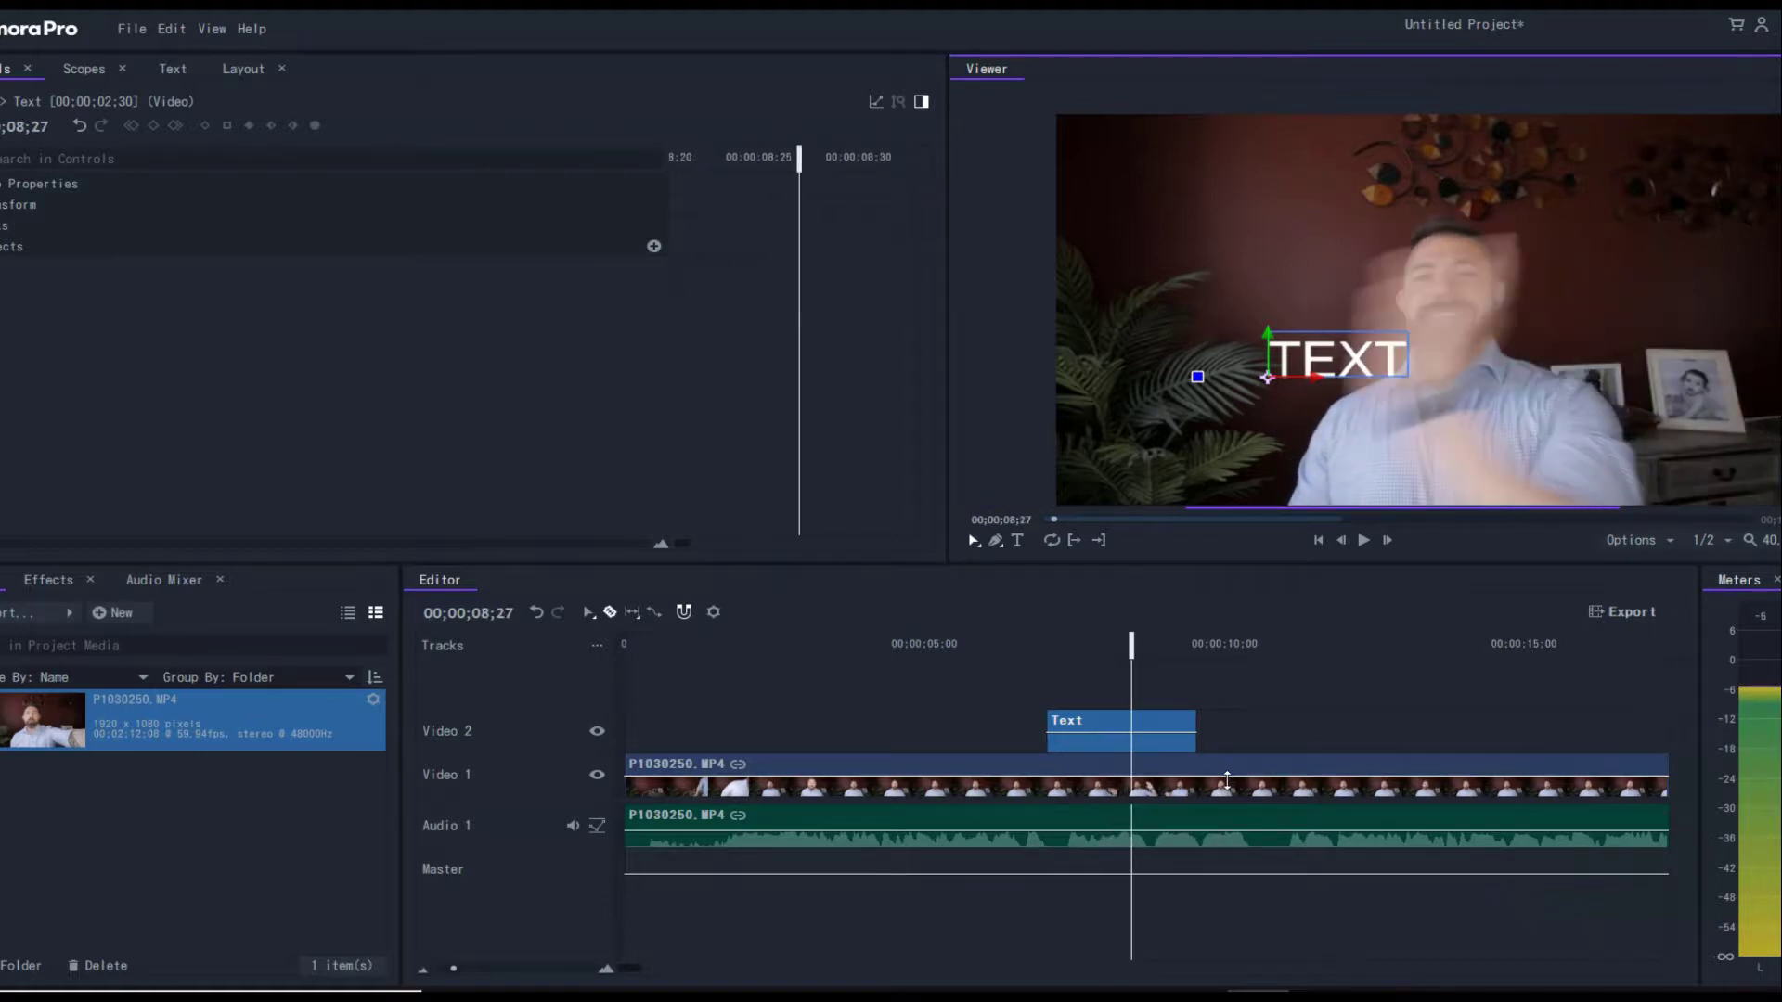
key(Left)
key(Left)
key(Left)
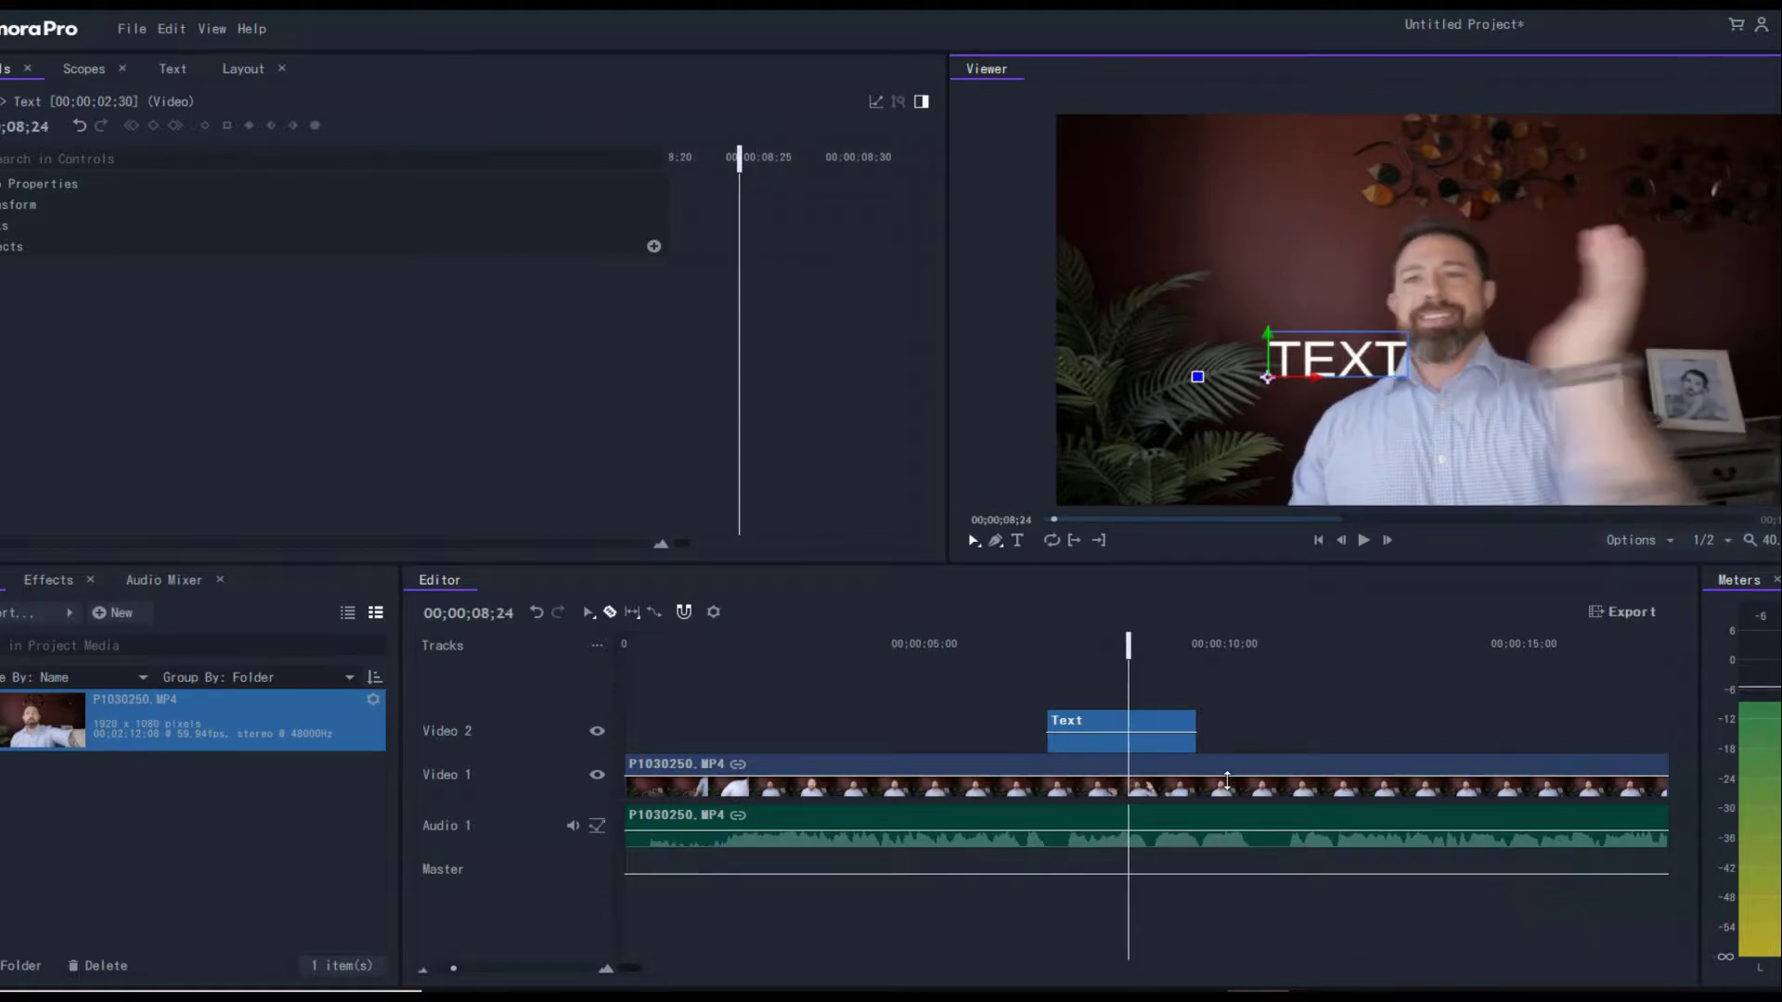
key(Right)
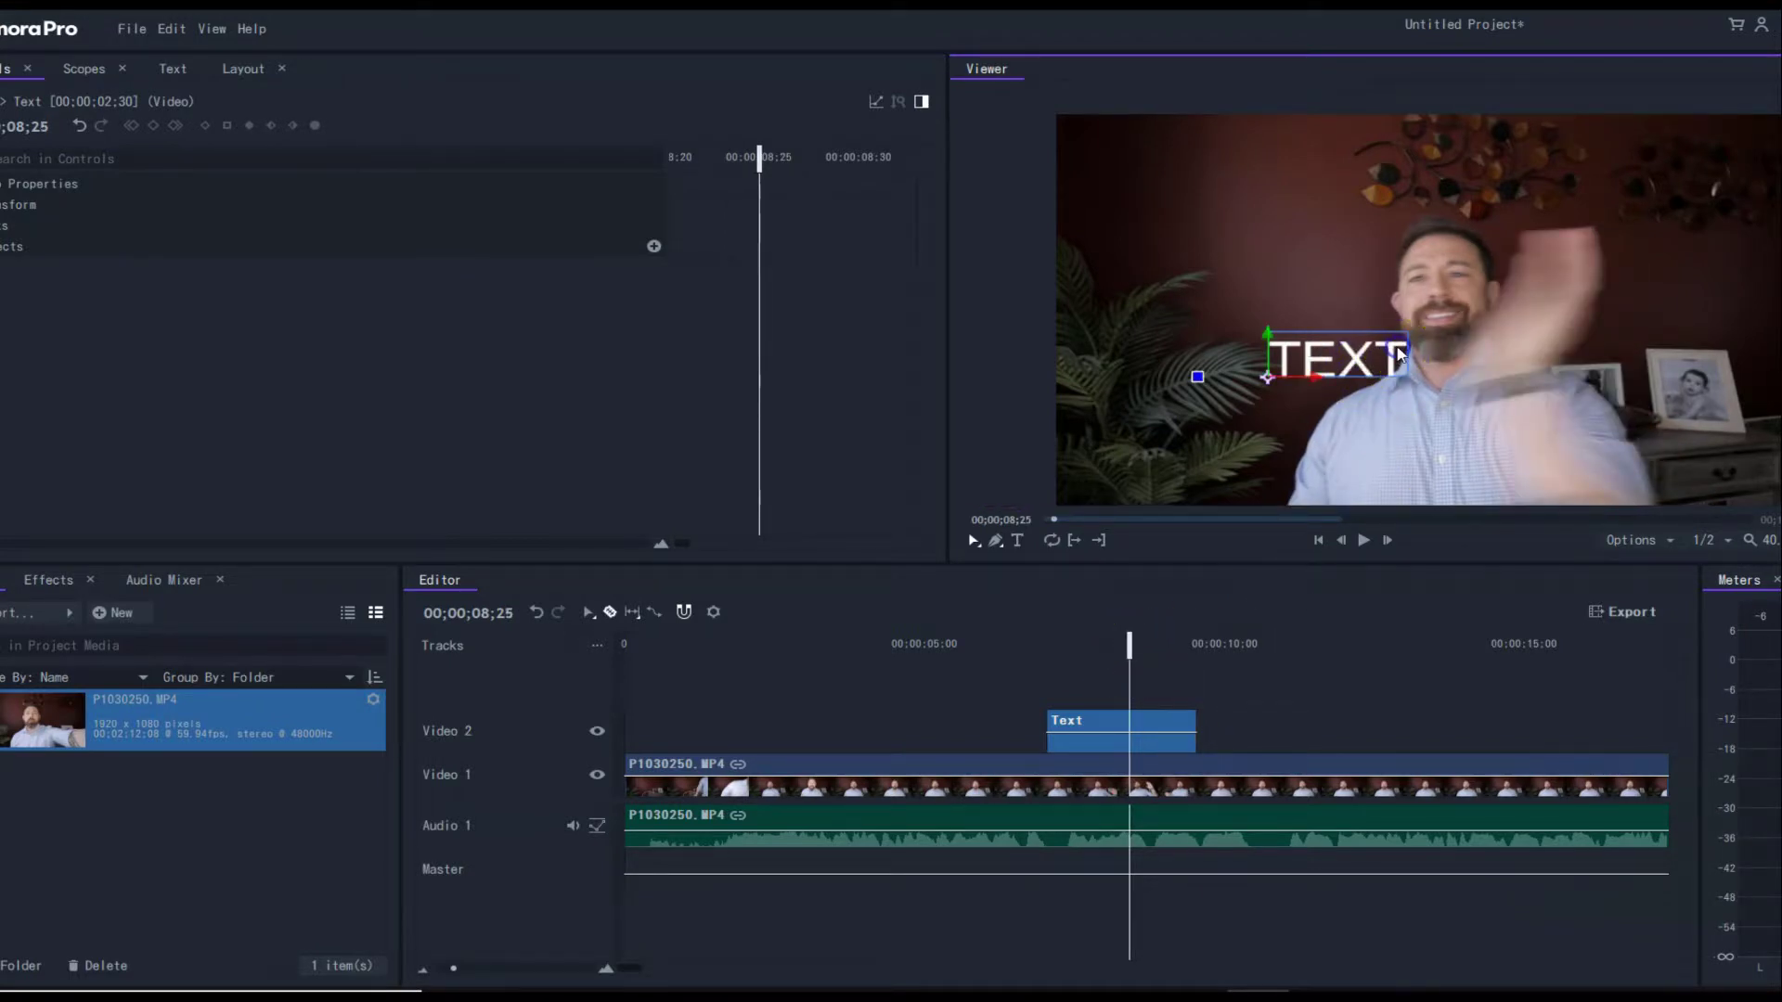
drag(1366, 360, 1401, 321)
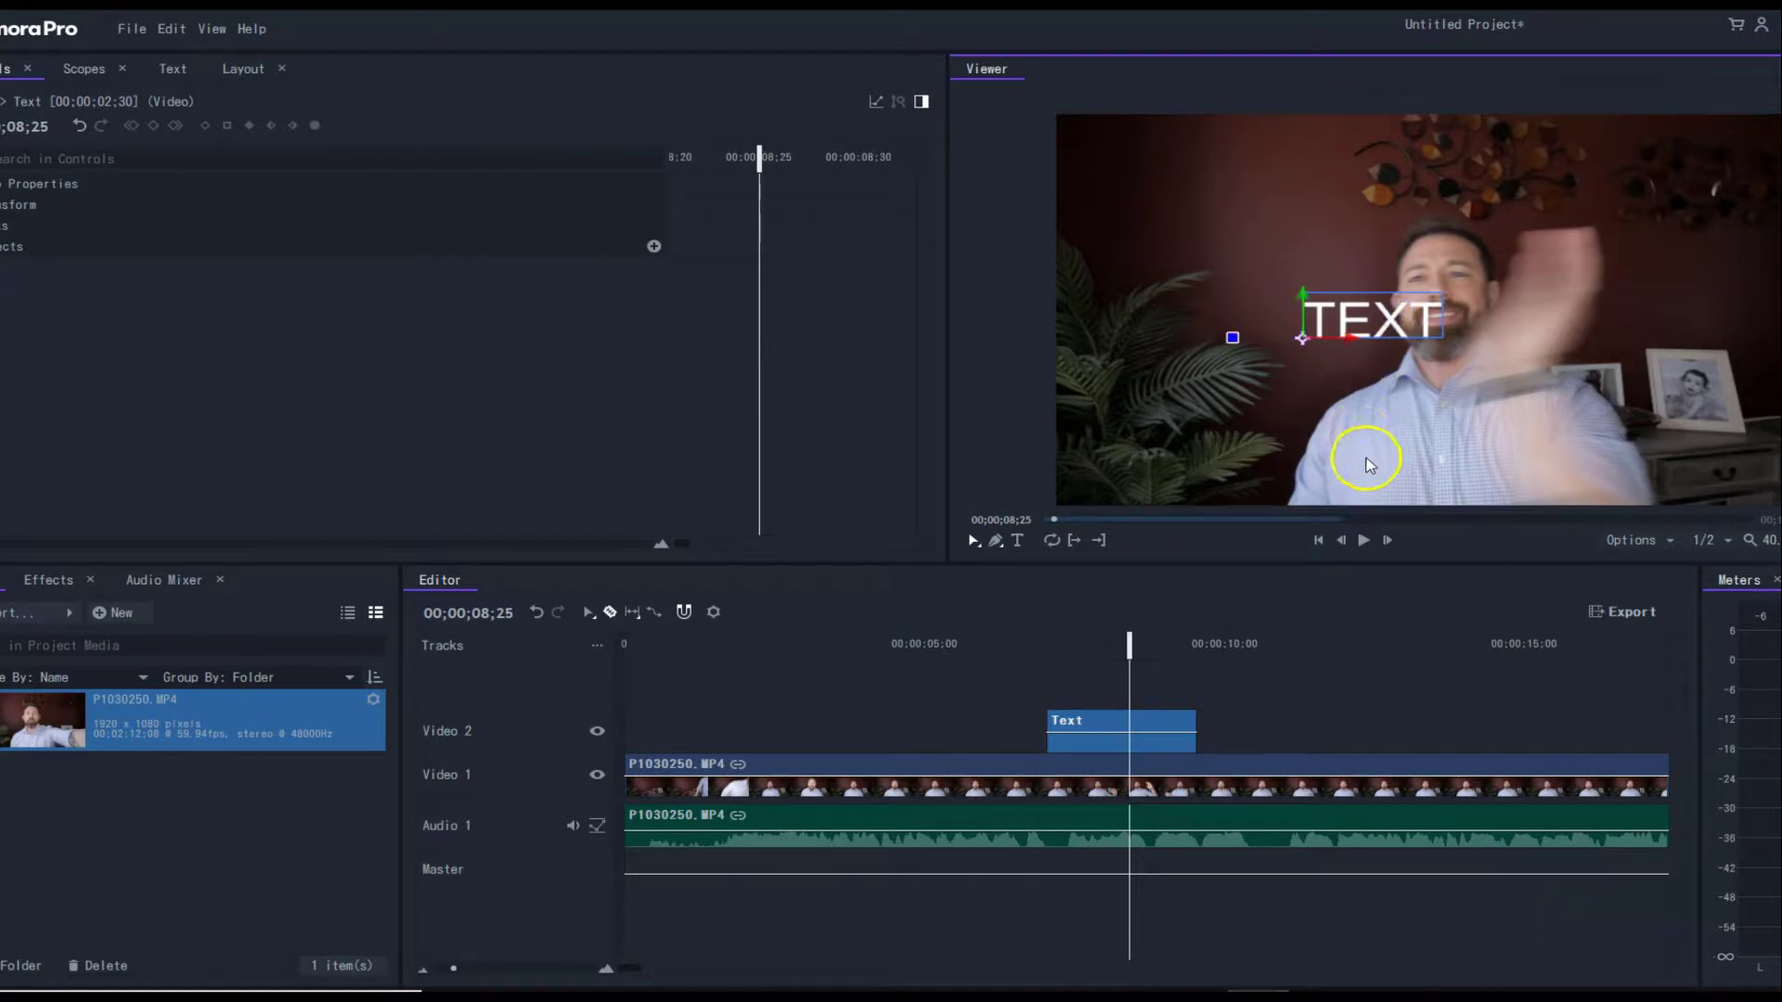
Switch the Viewer to drawing a freehand mask with editable points.
click(998, 542)
click(1003, 561)
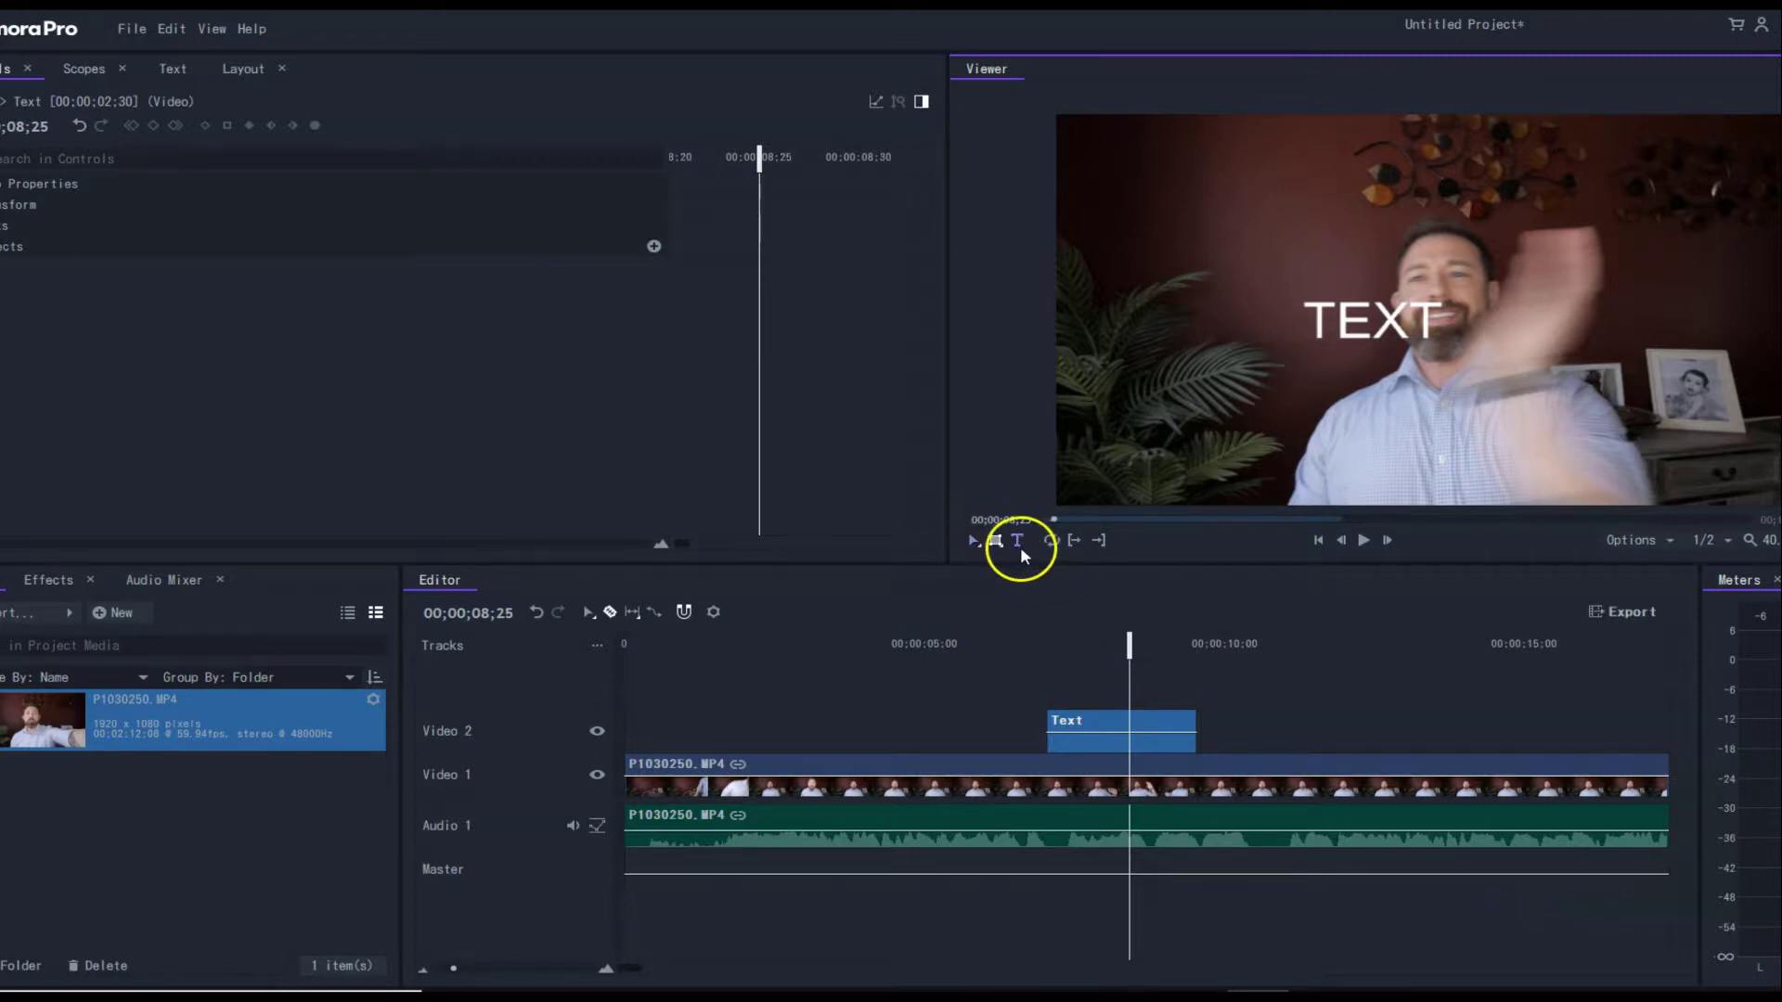
click(997, 541)
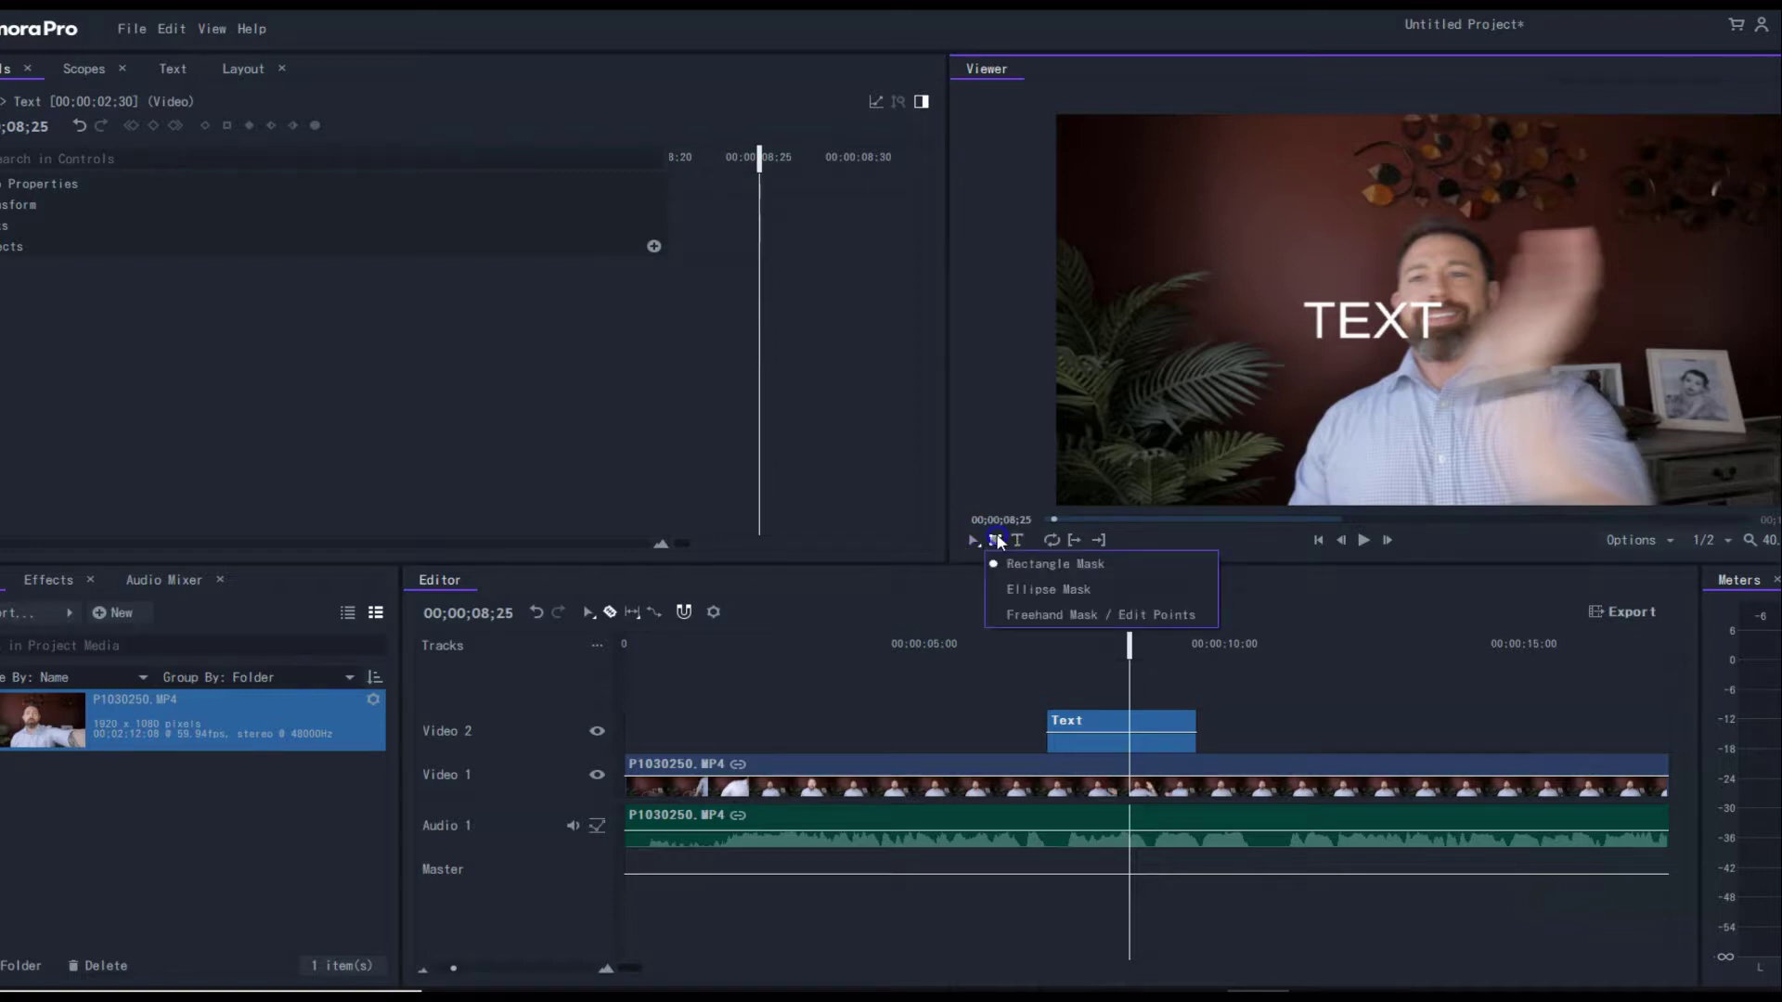
click(1037, 615)
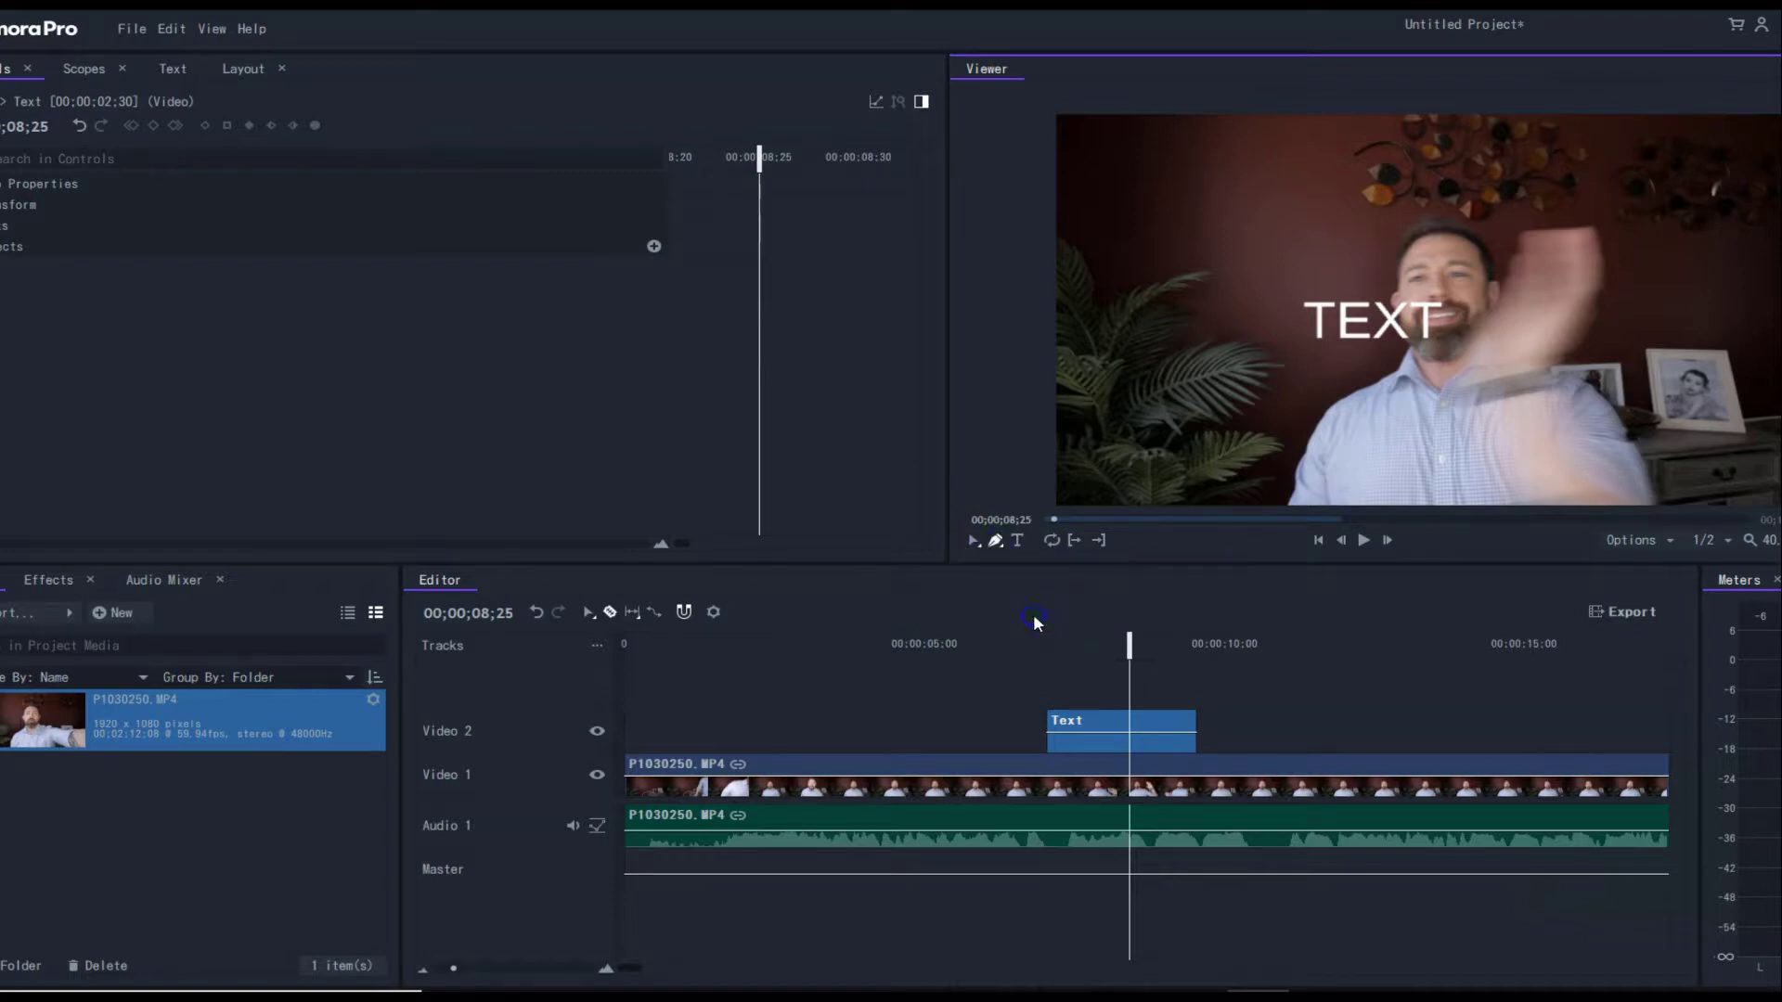
Draw a four-point mask by the face and drag it left over the TEXT title.
click(1445, 272)
click(1439, 370)
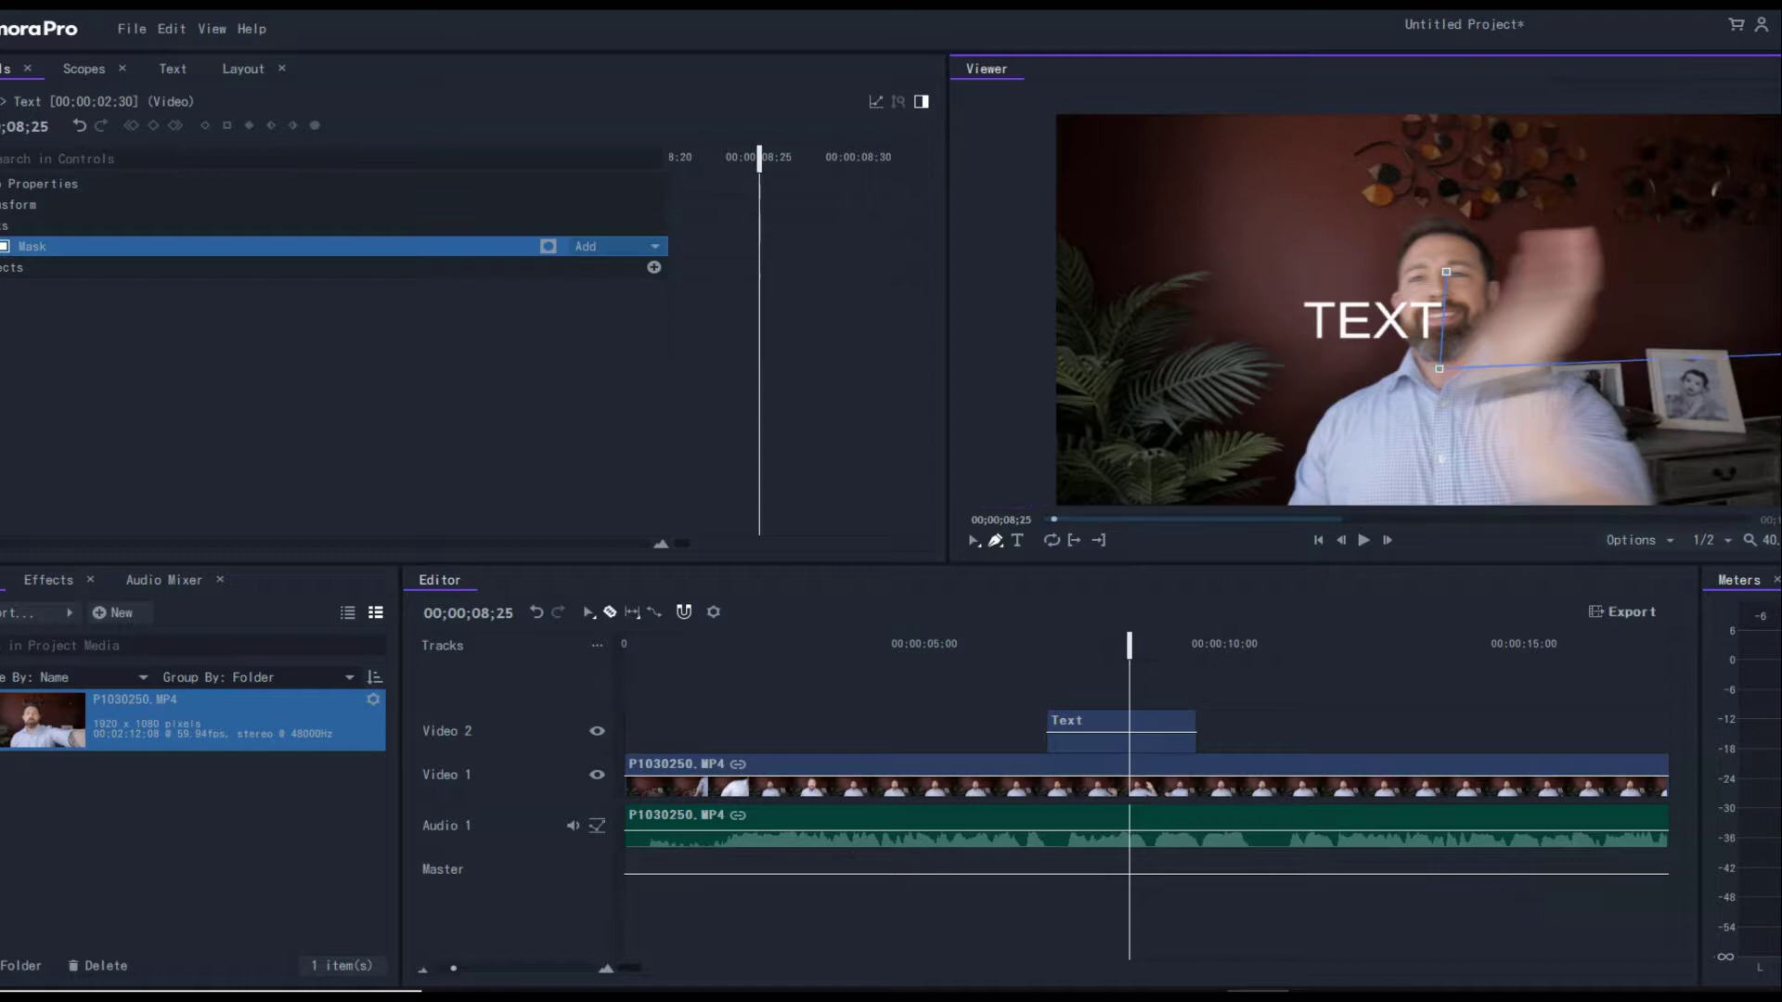
click(1520, 276)
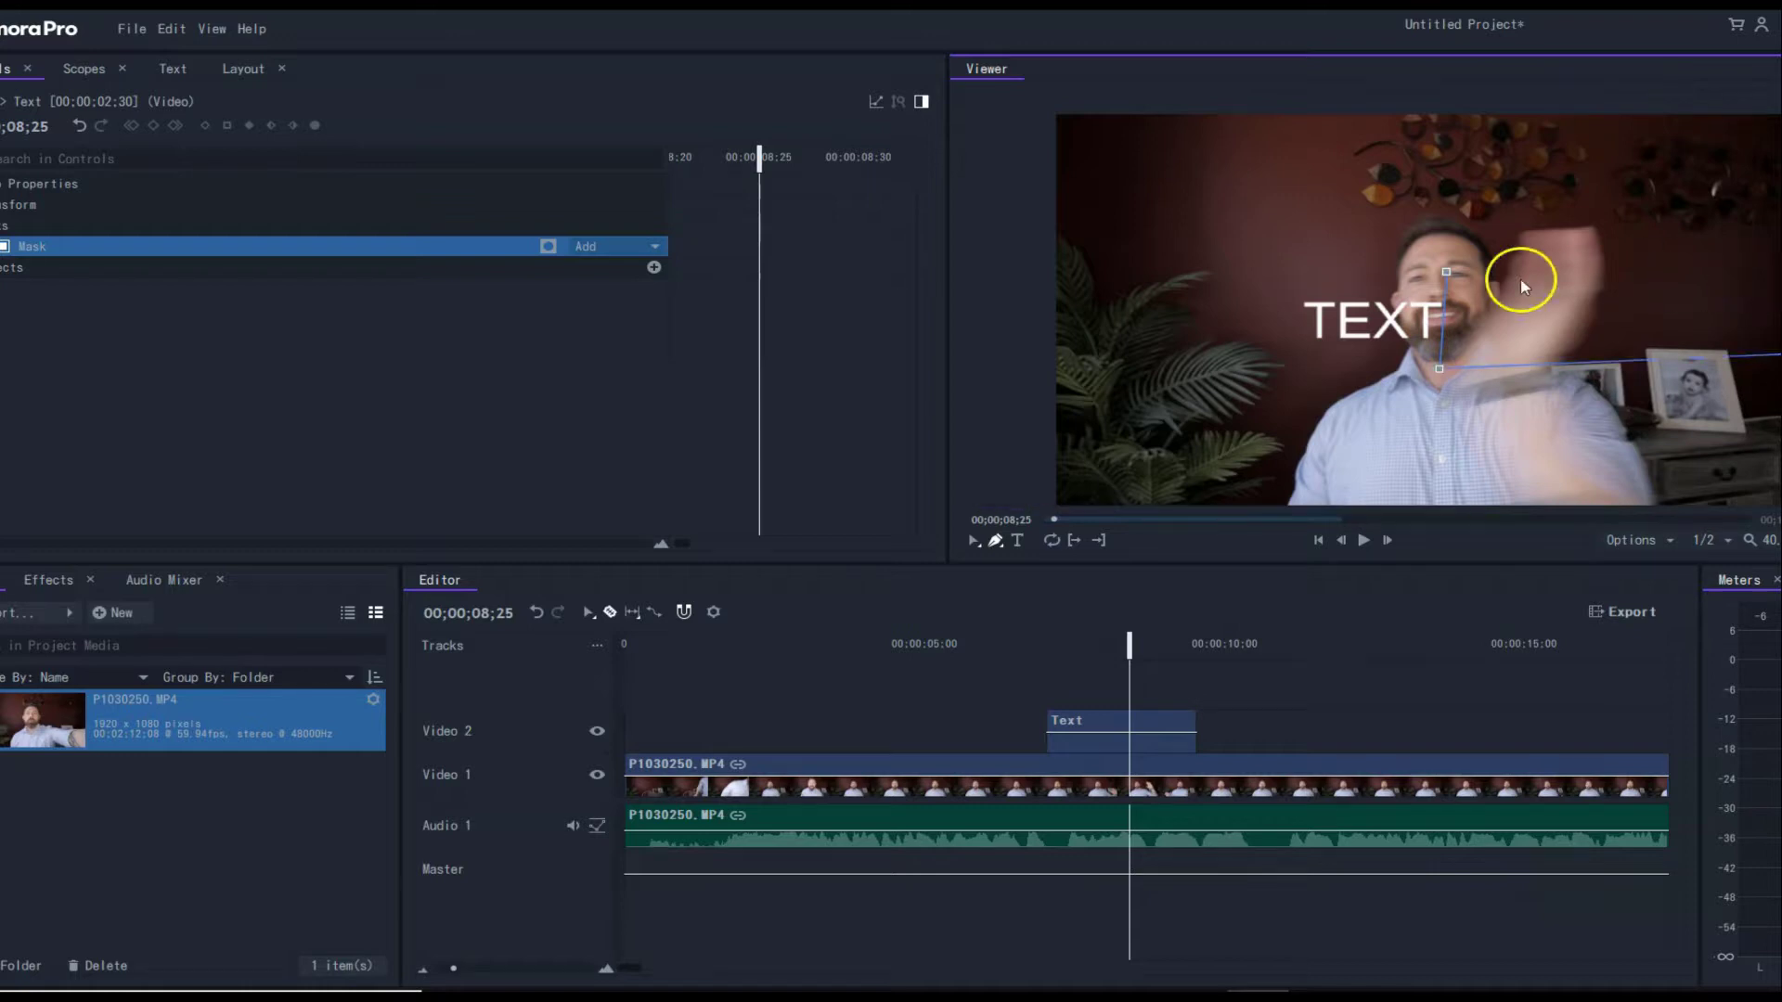
click(1446, 269)
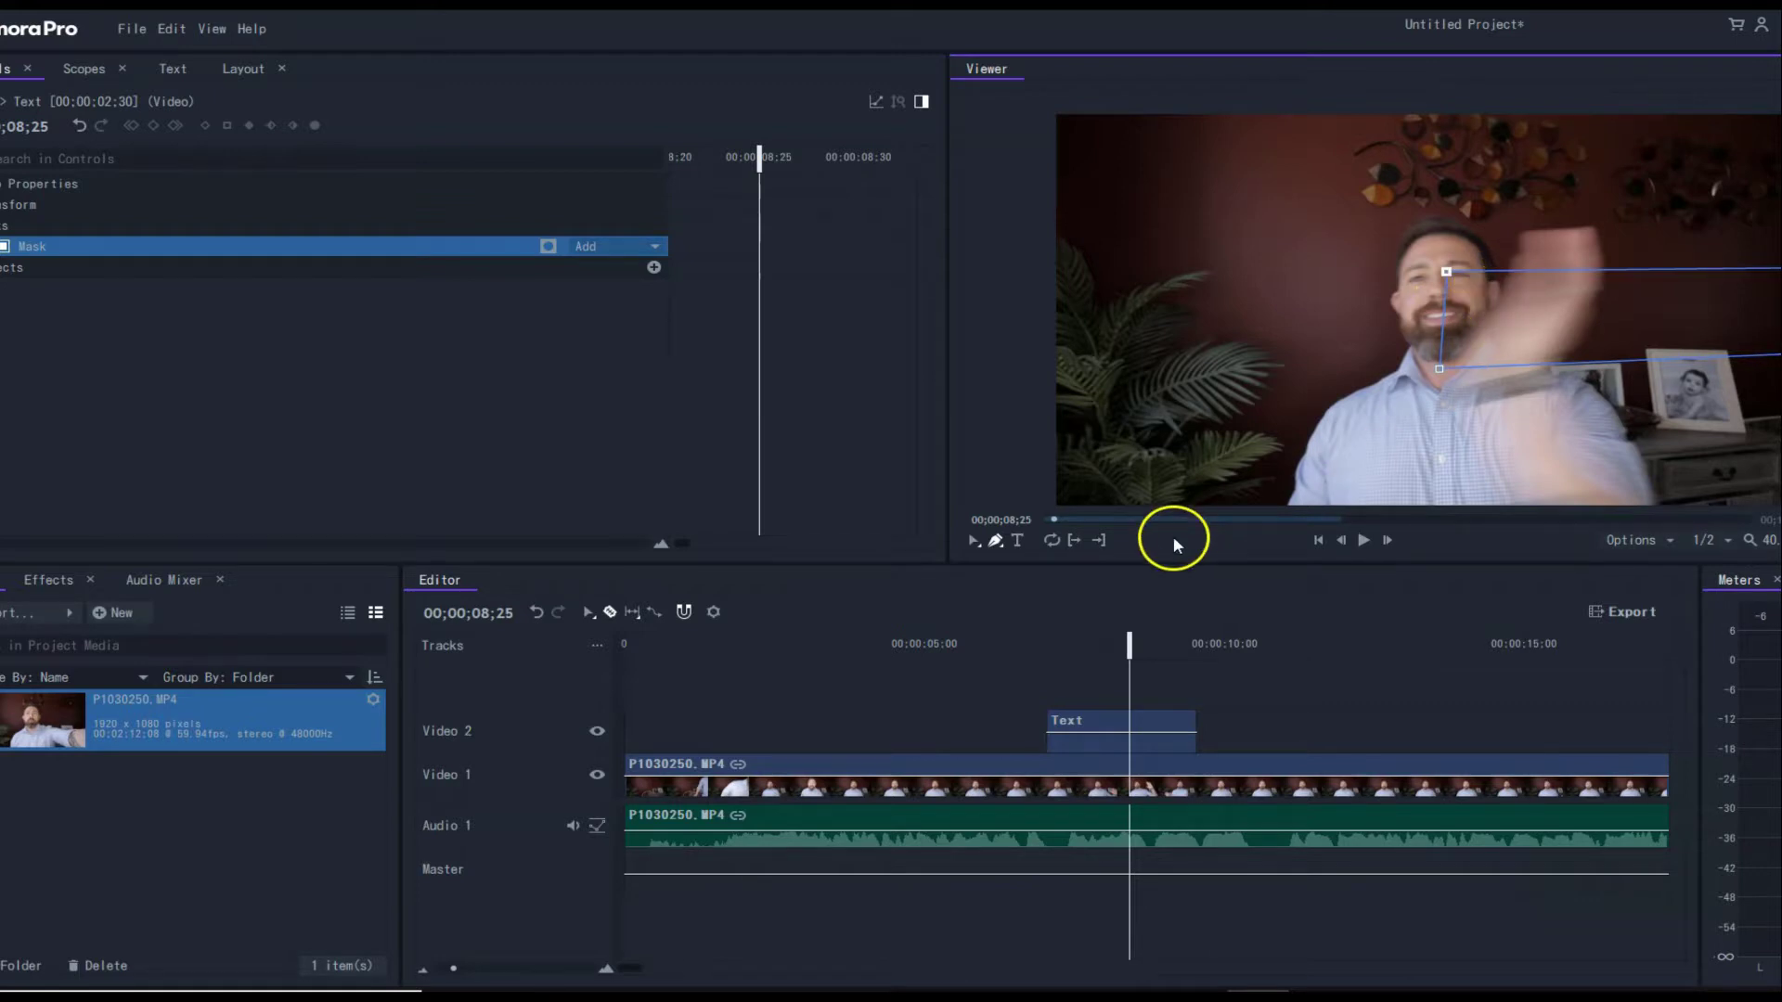
click(970, 540)
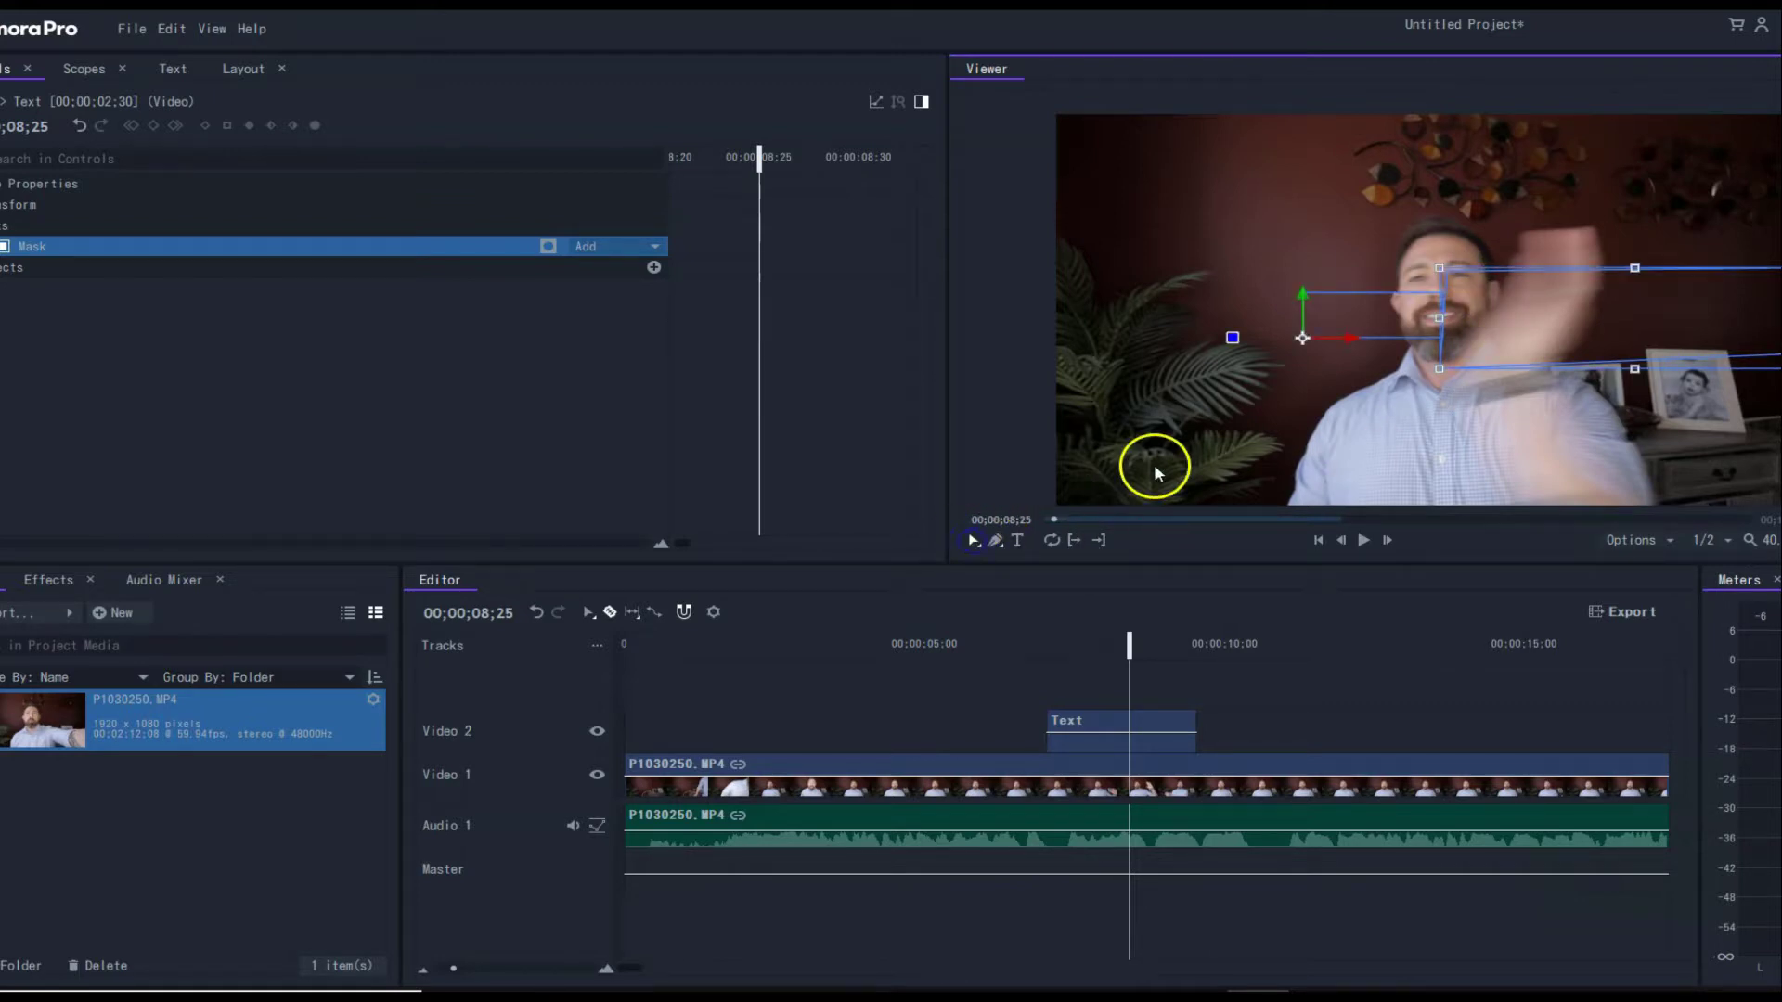
drag(1535, 318, 1177, 334)
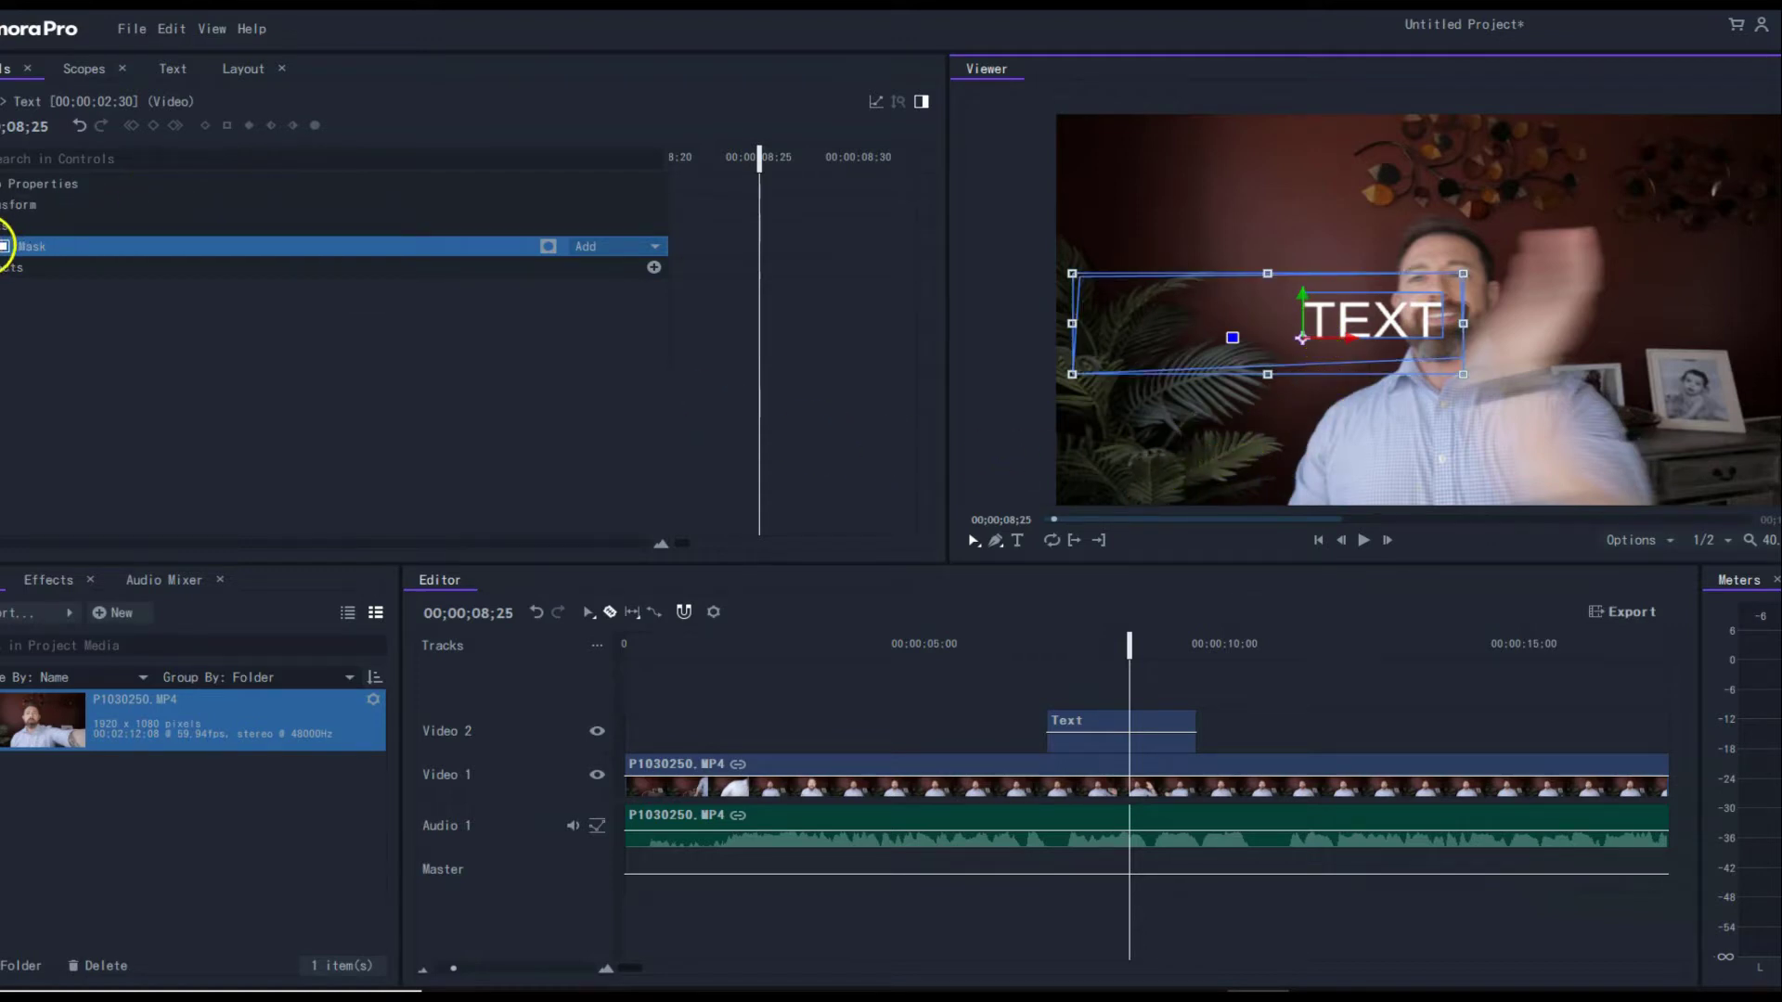
Expand Mask > Transform and enable keyframing on the mask's Position.
click(3, 245)
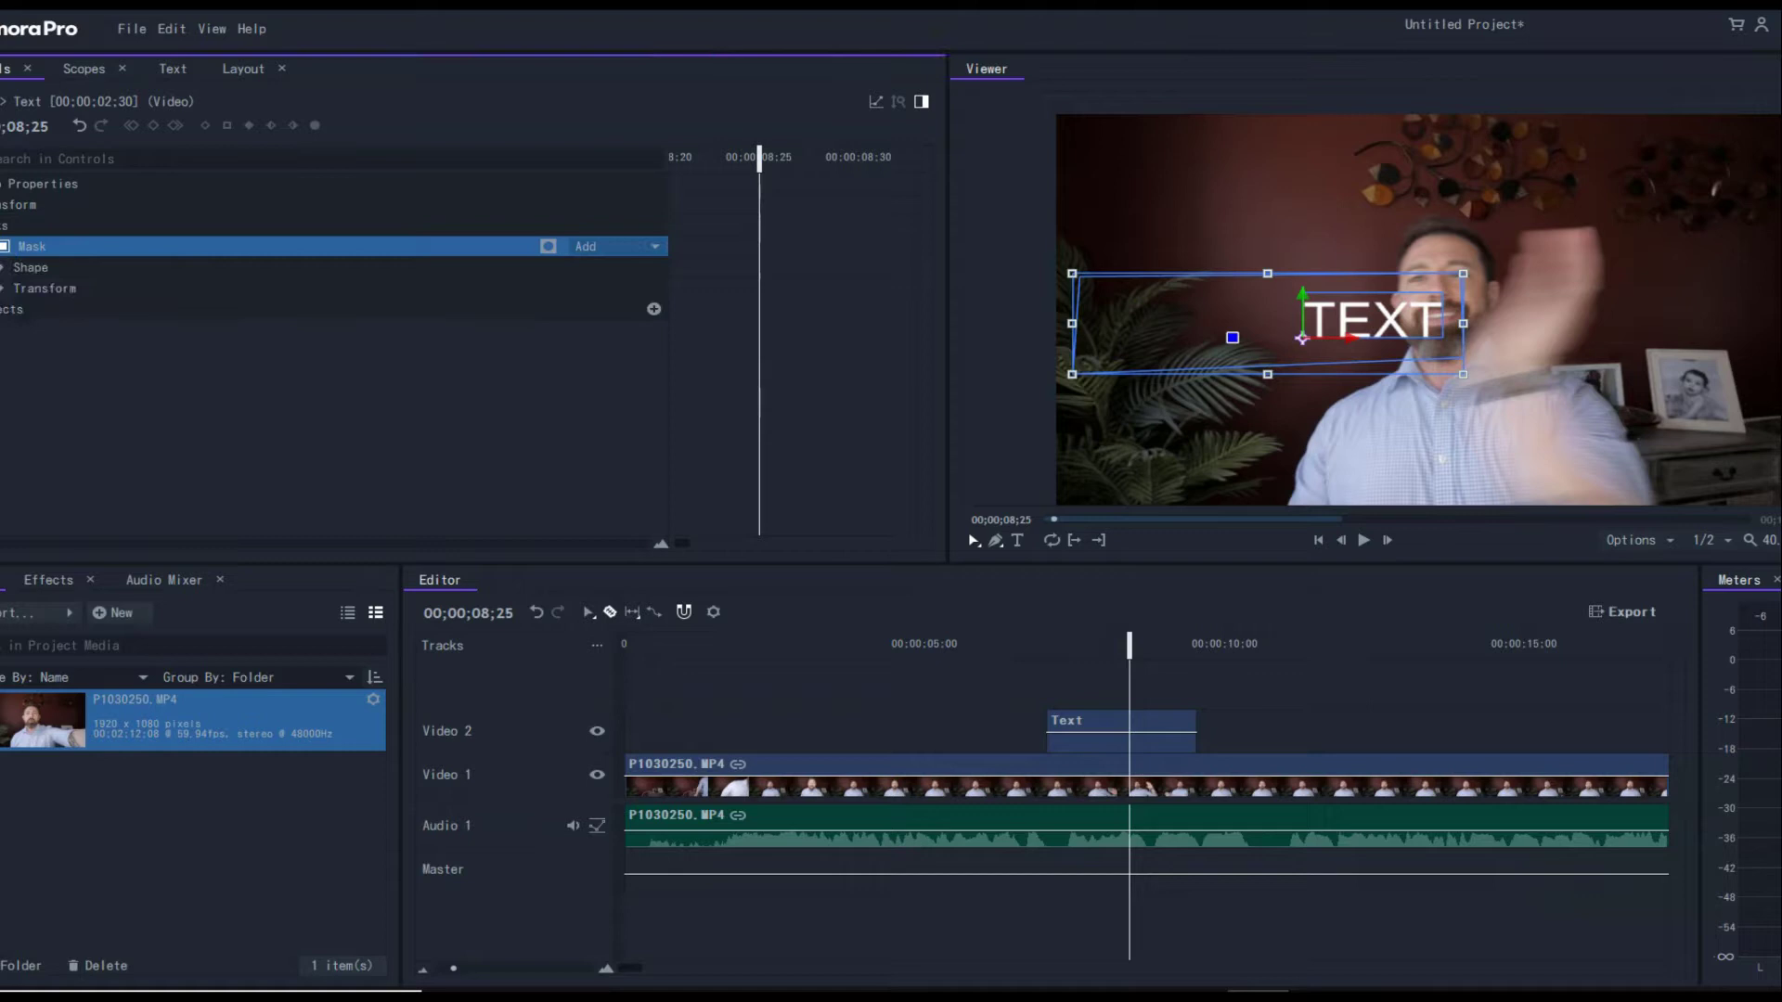
click(4, 288)
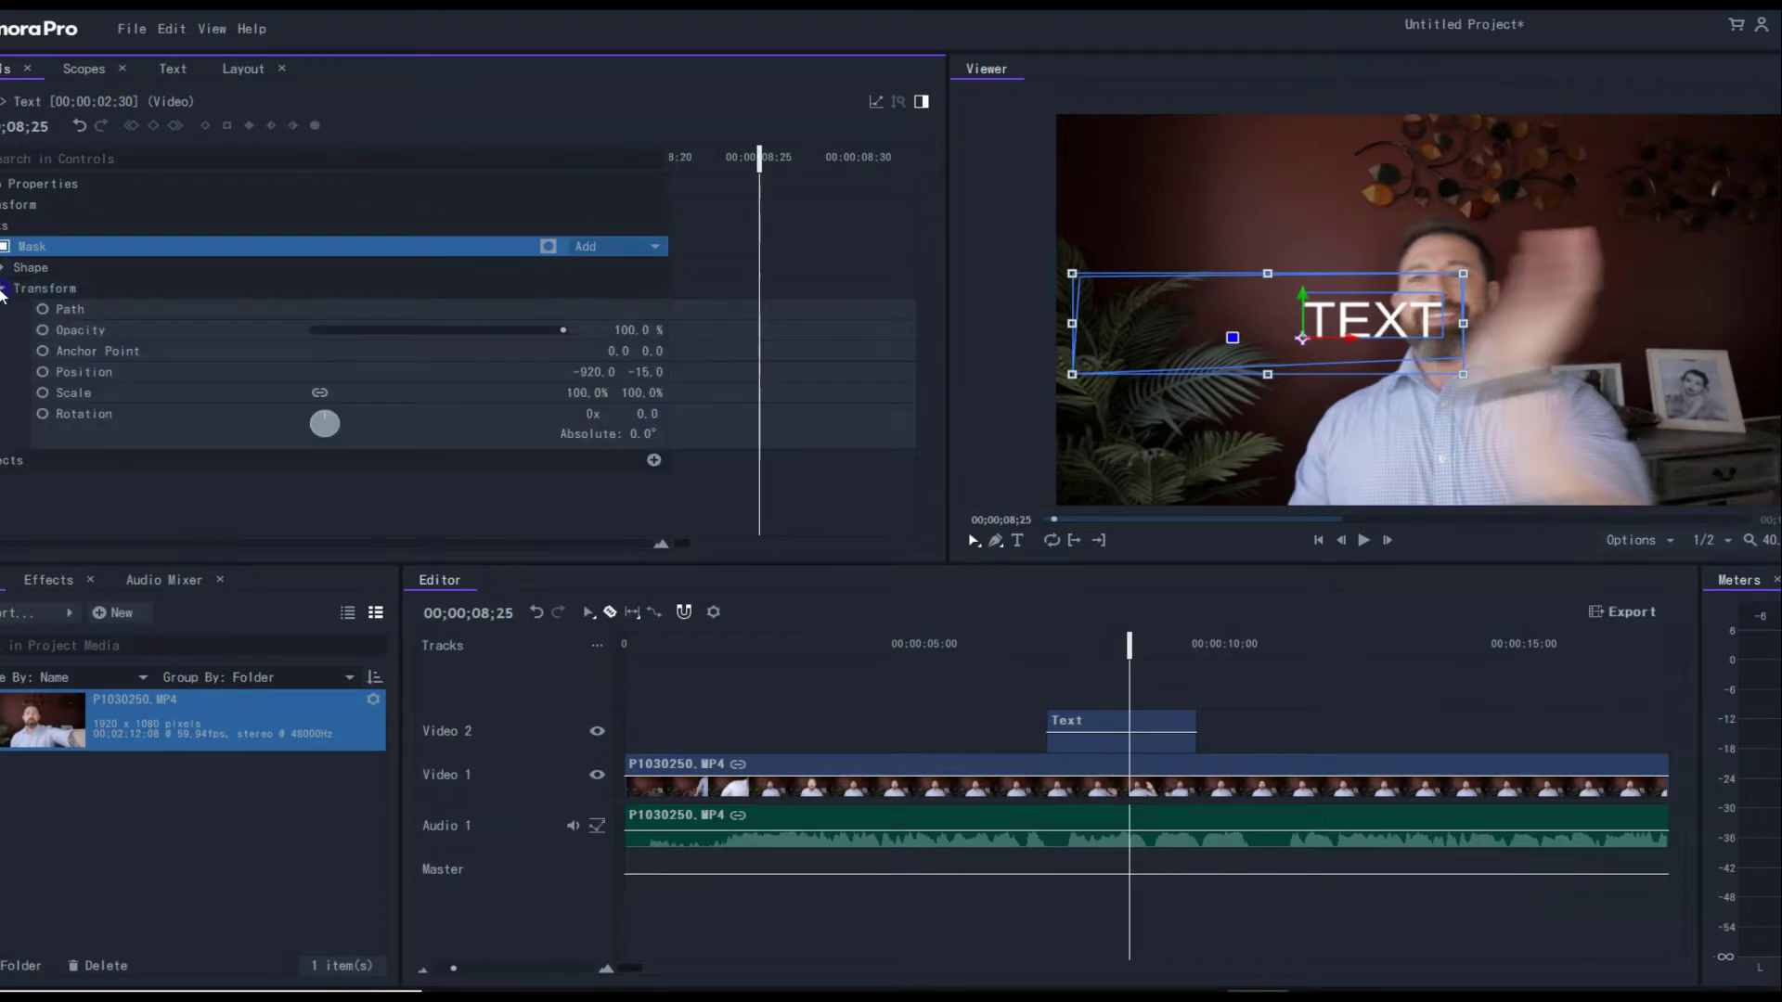
click(42, 372)
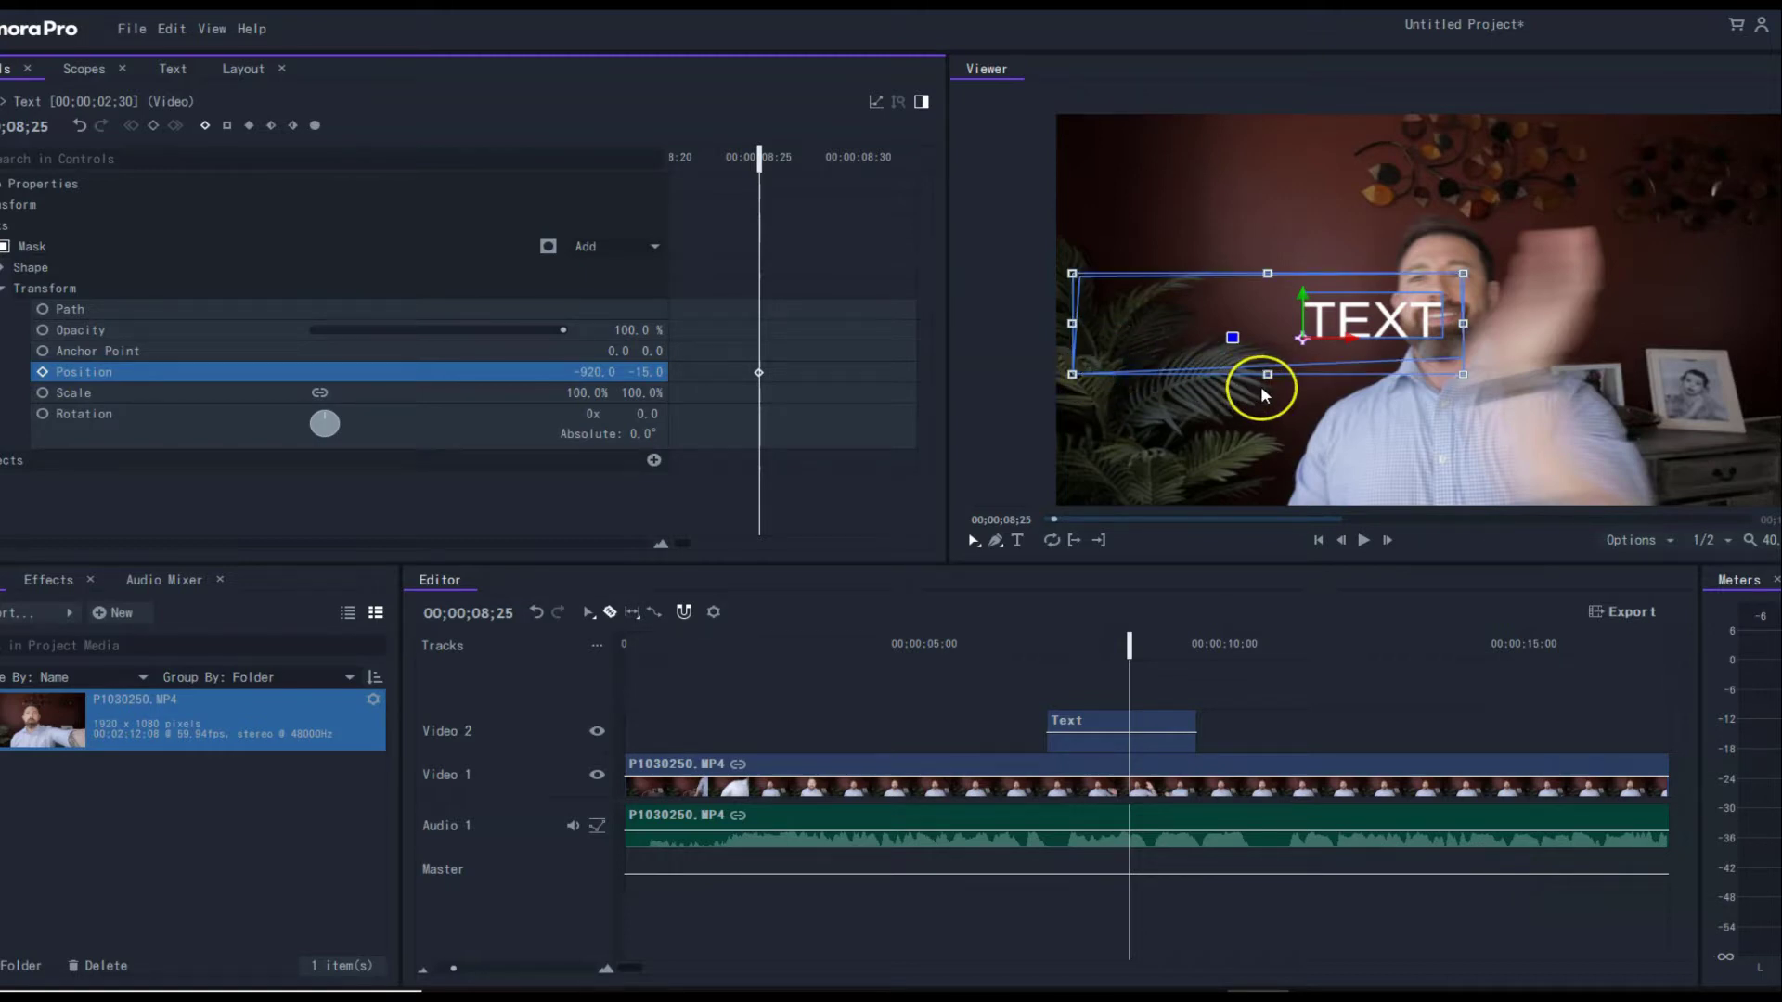
Keyframe the mask sliding left with the hand swipe across frames 08;25–08;30.
key(Left)
key(Right)
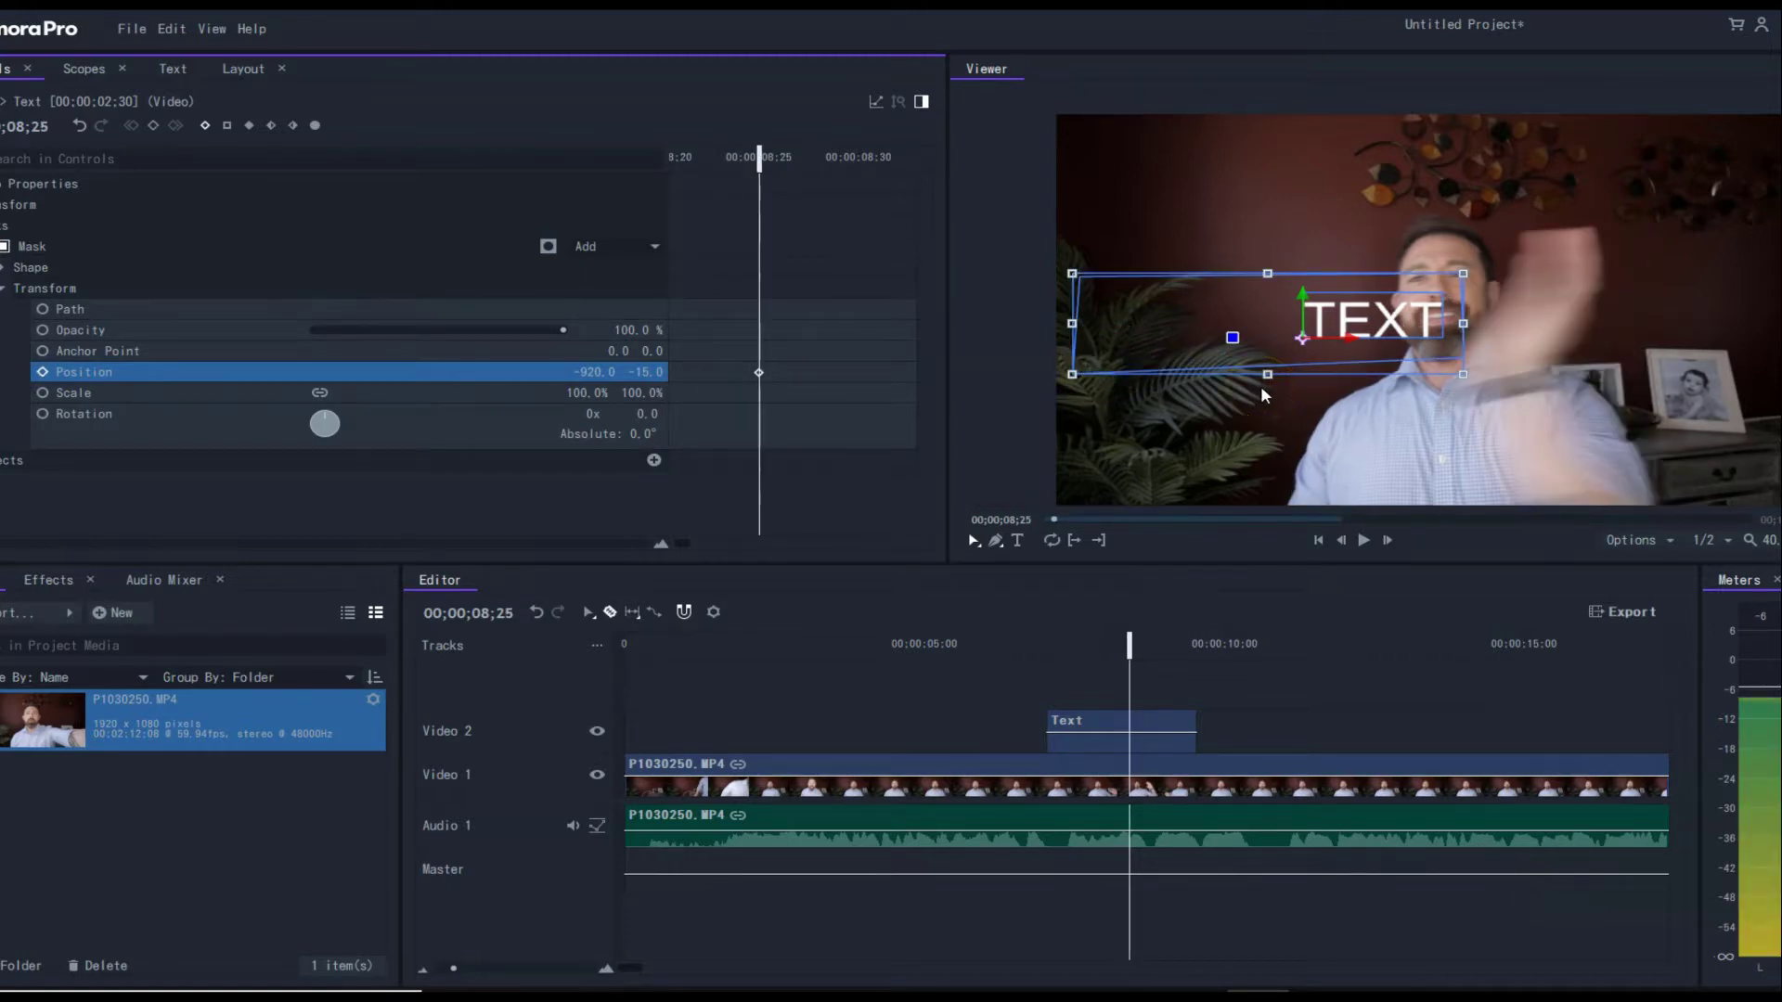
key(Right)
key(Right)
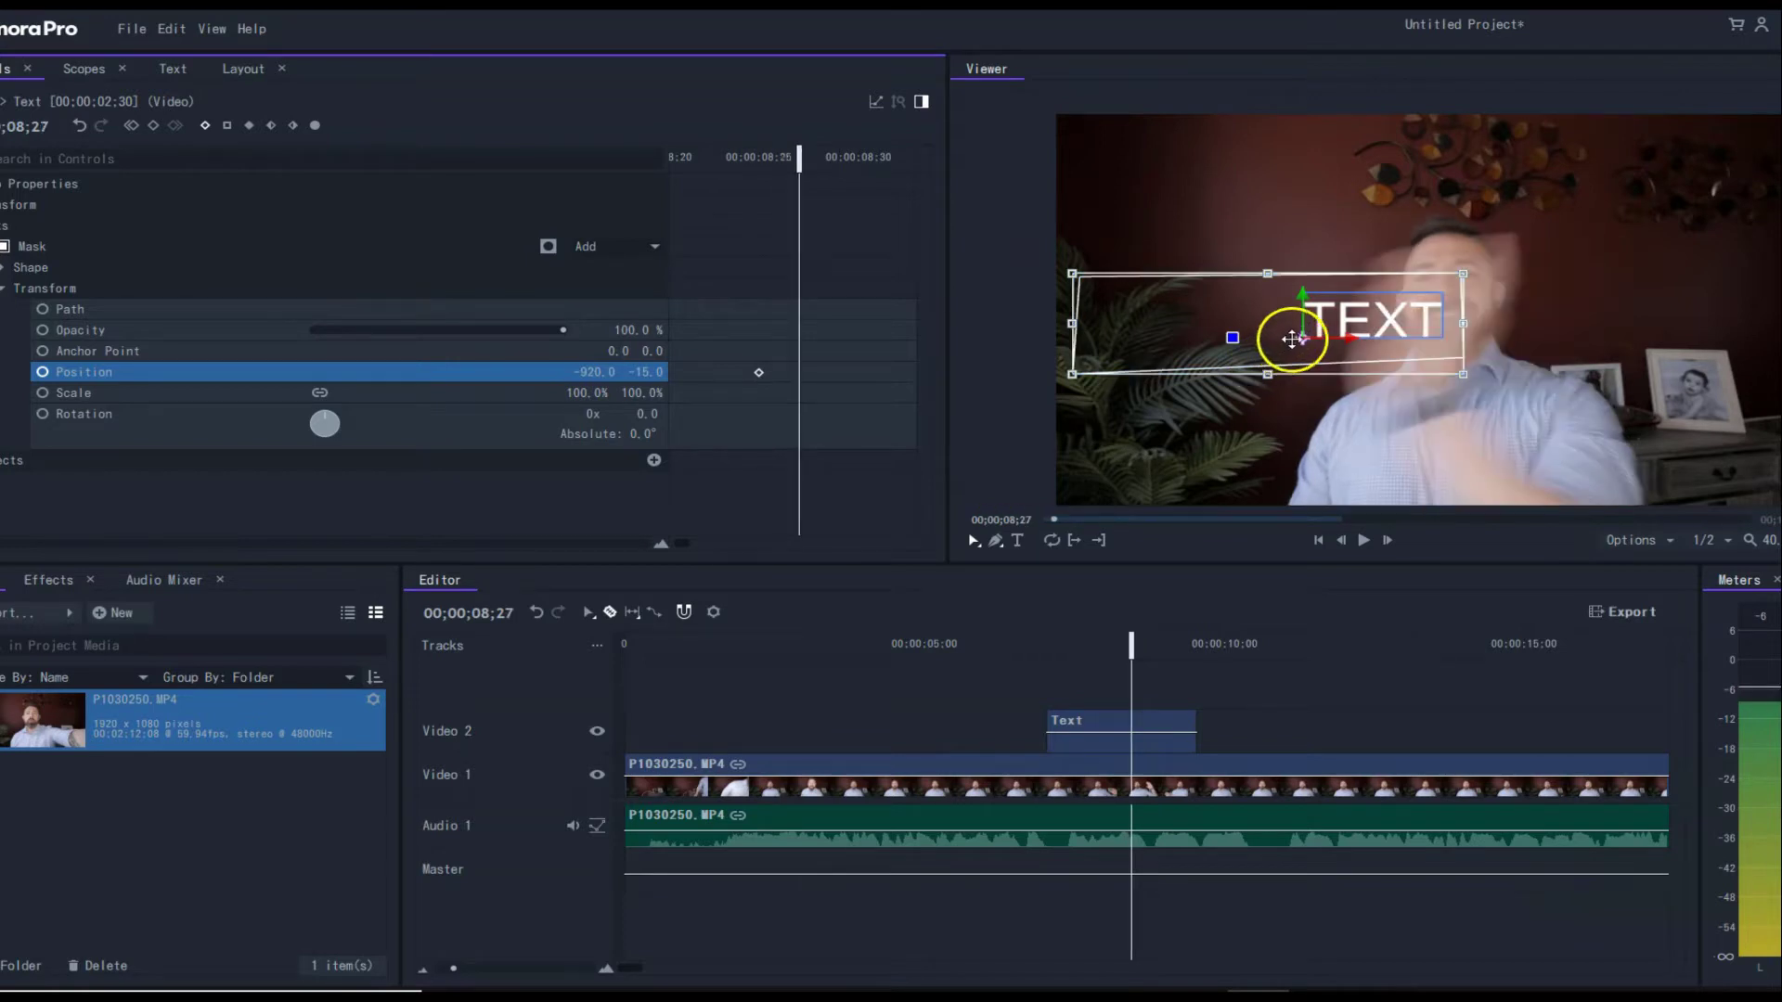
click(1276, 334)
drag(1277, 334, 1076, 335)
key(Right)
key(Right)
key(Right)
Return to before the title appears and play back to check the mask wipe.
click(987, 378)
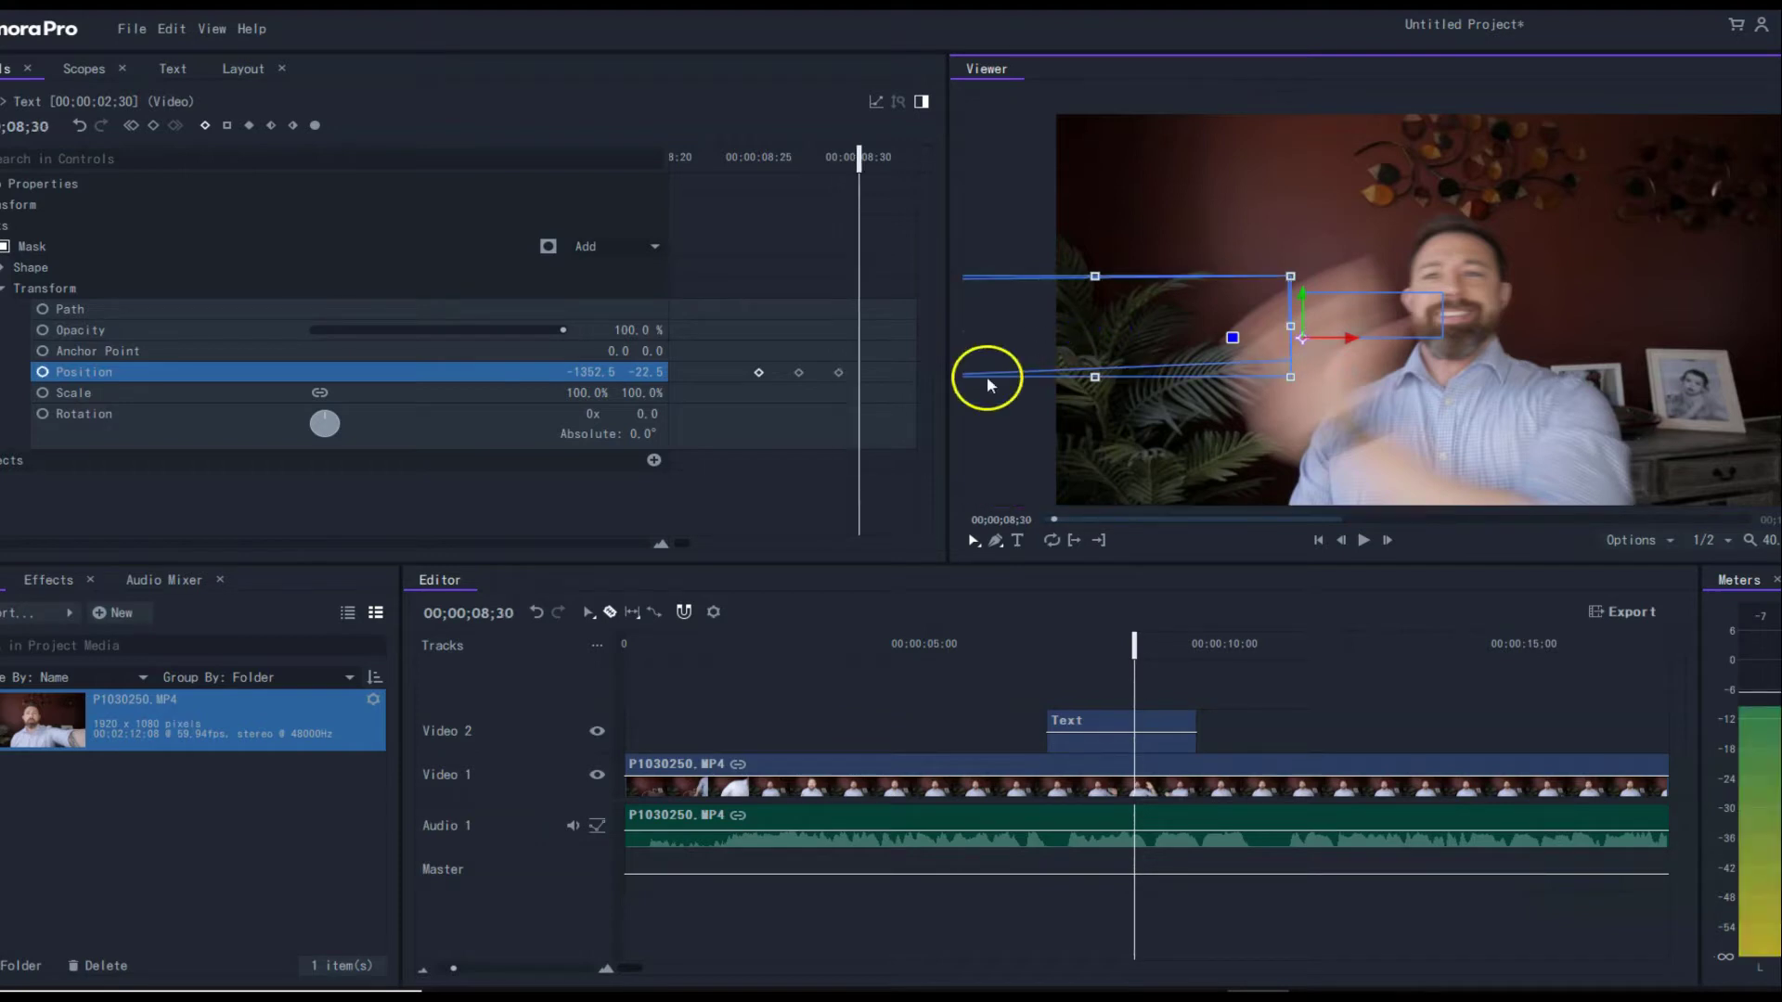
drag(1134, 644, 1049, 654)
click(1329, 567)
key(space)
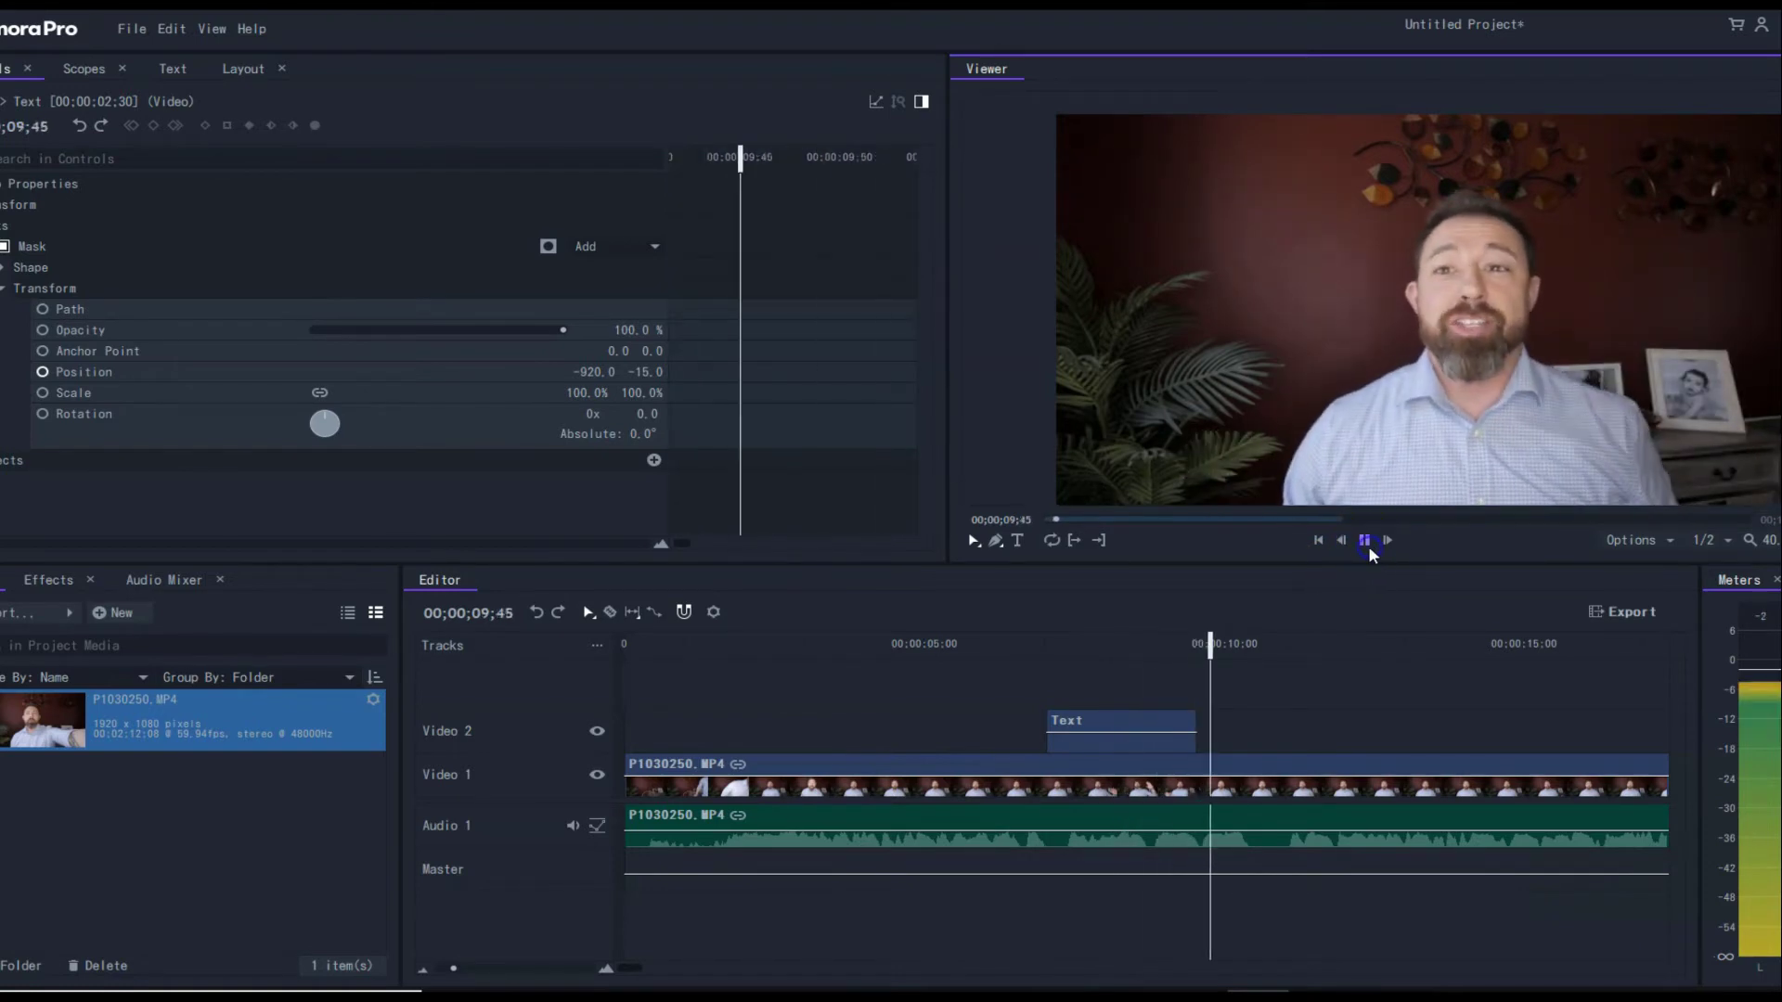
click(1366, 543)
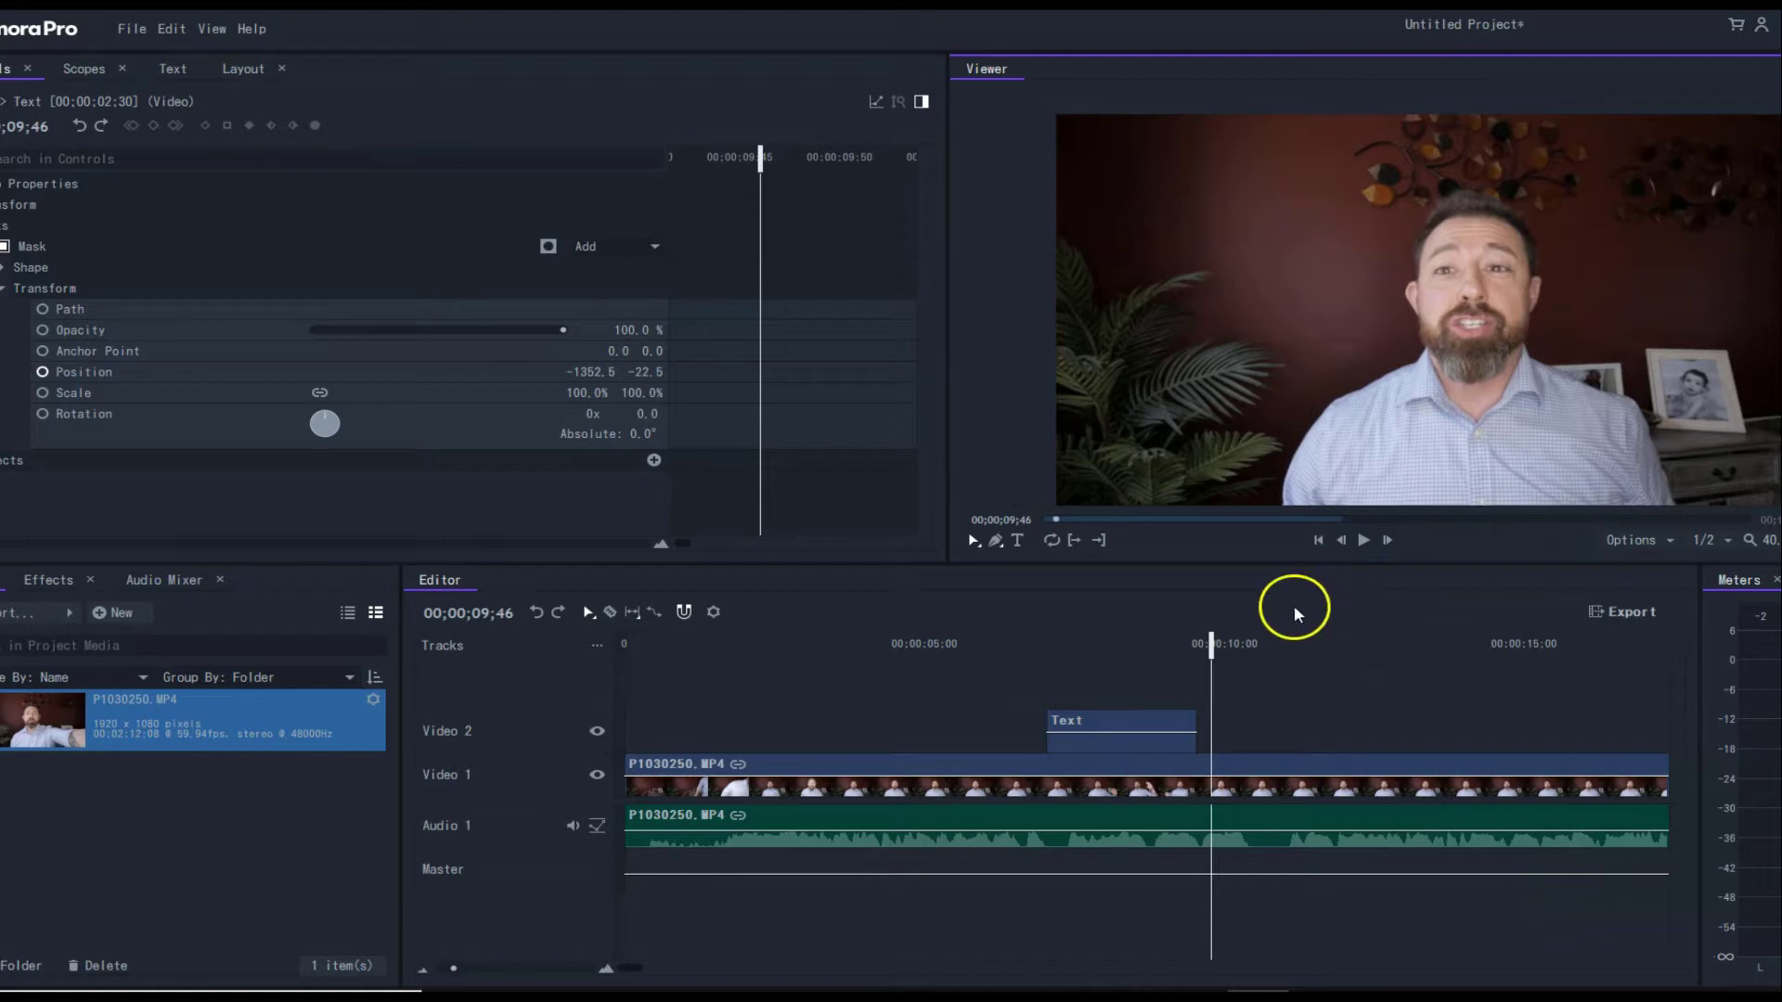
drag(1210, 642, 1118, 642)
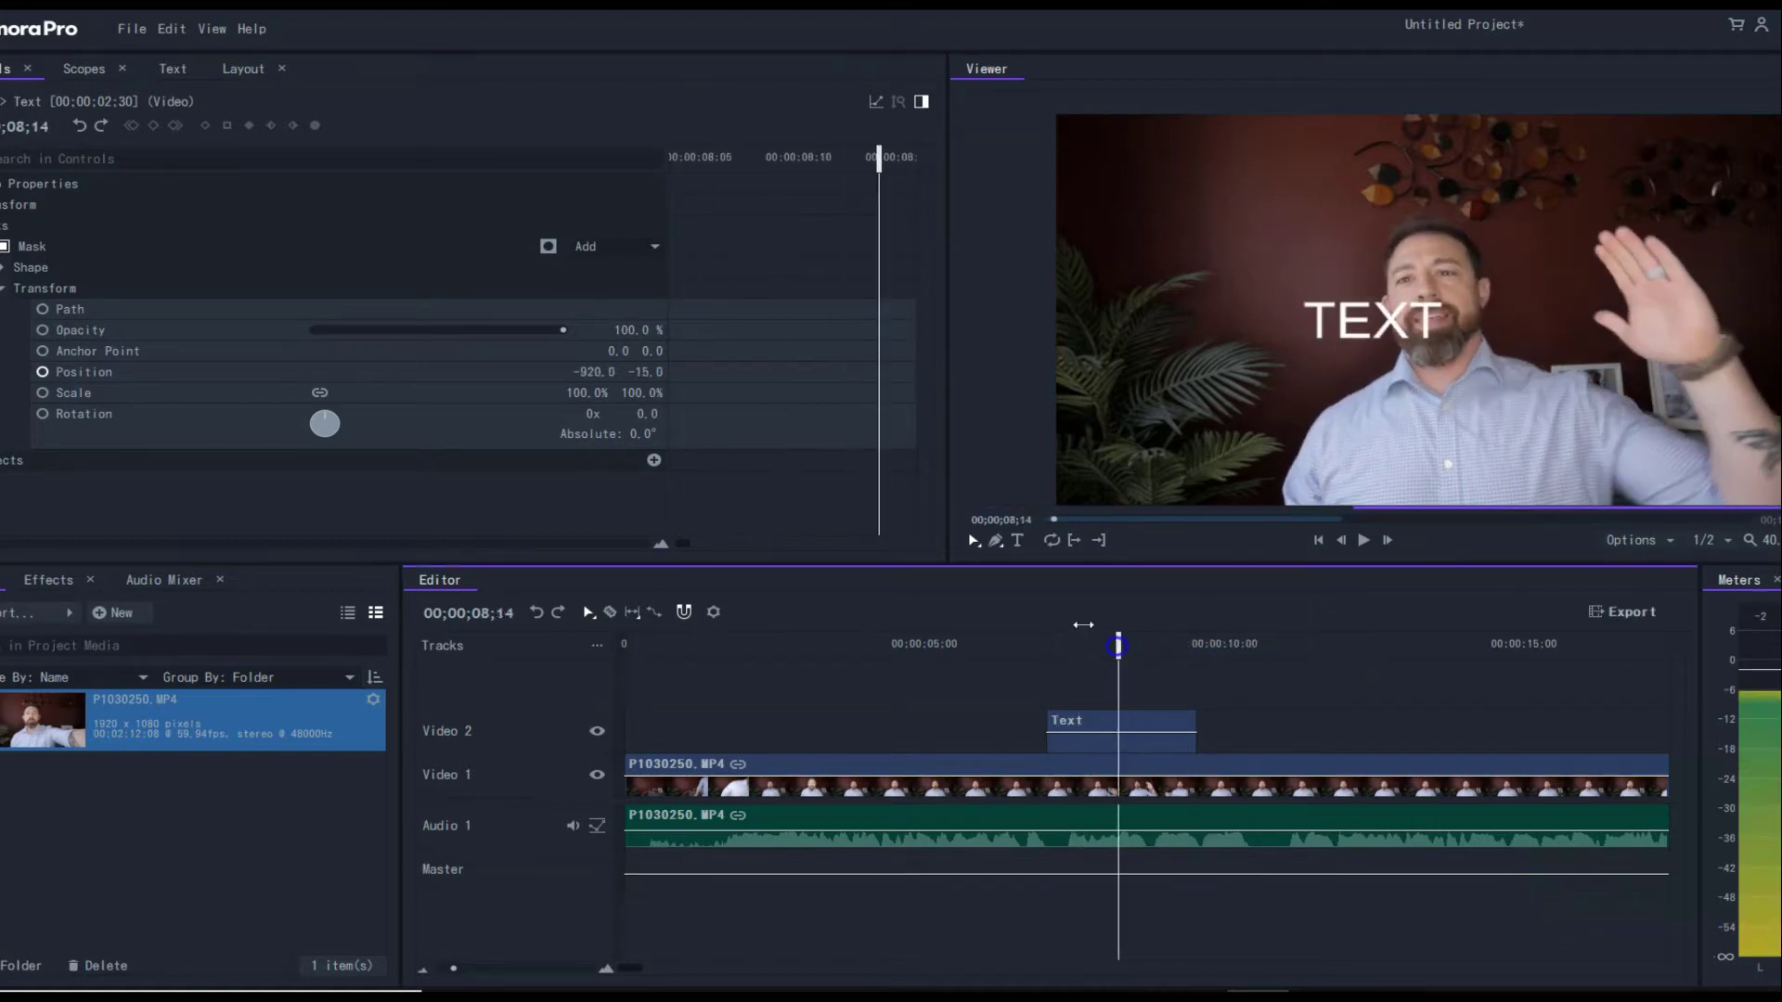
click(995, 540)
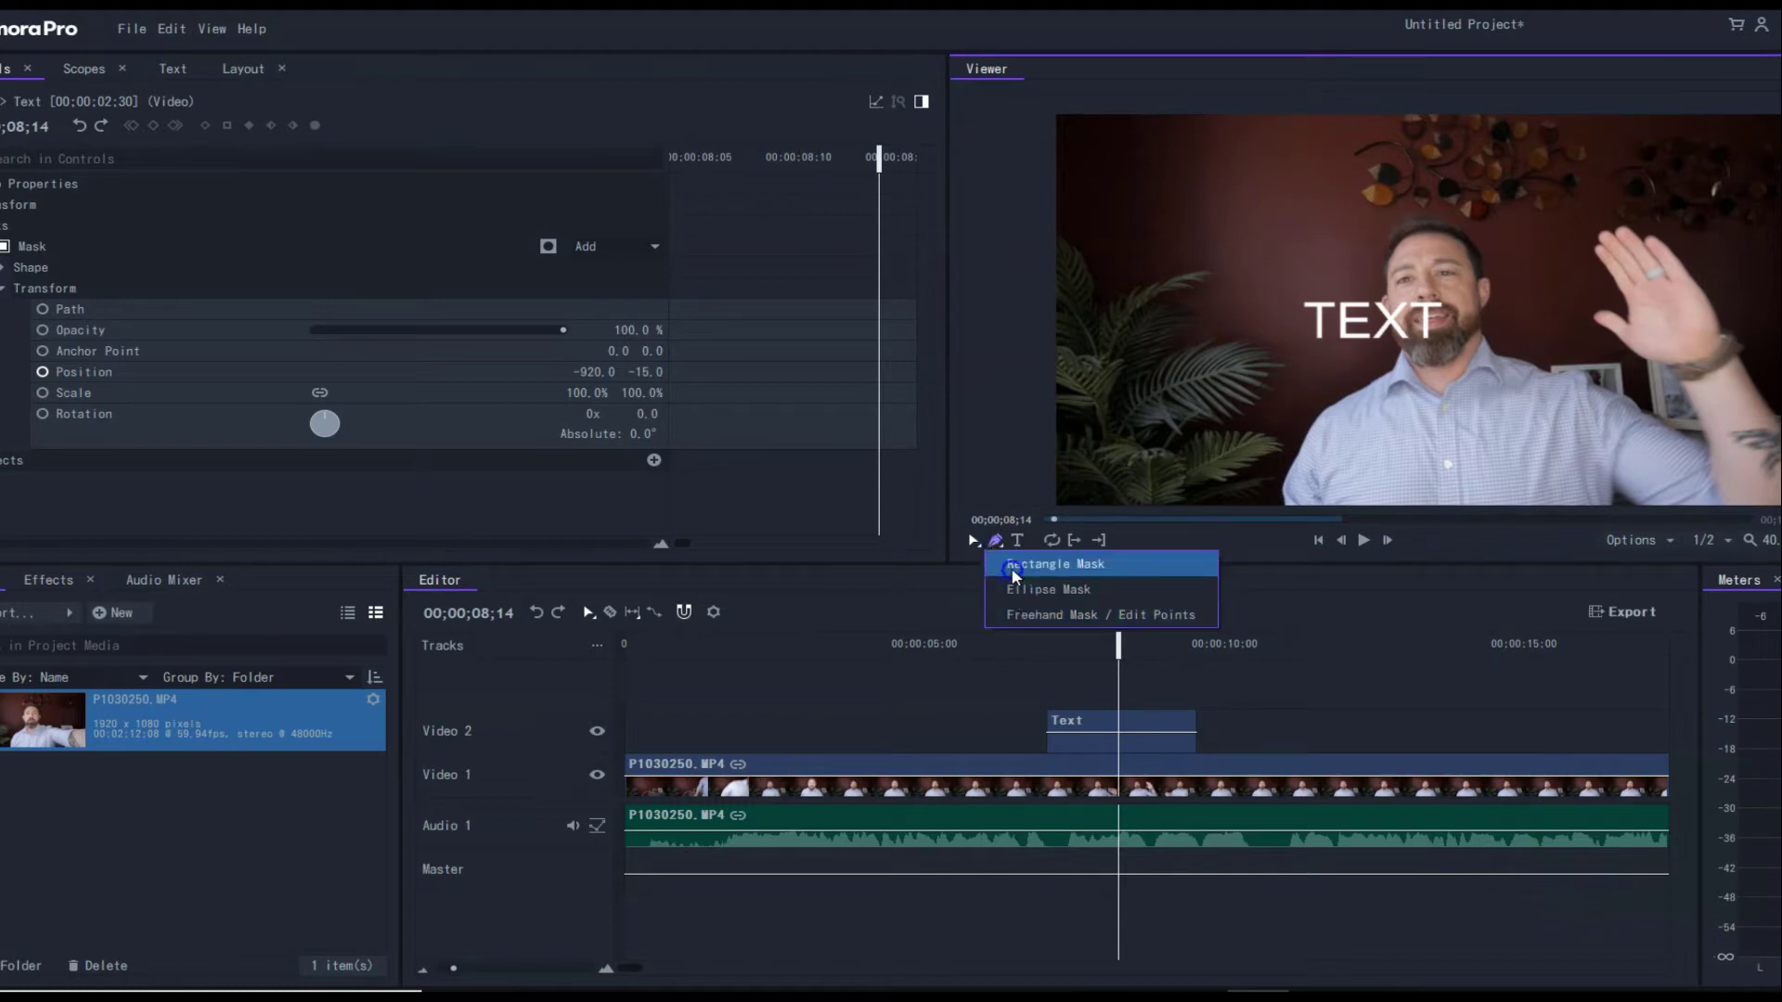
click(954, 581)
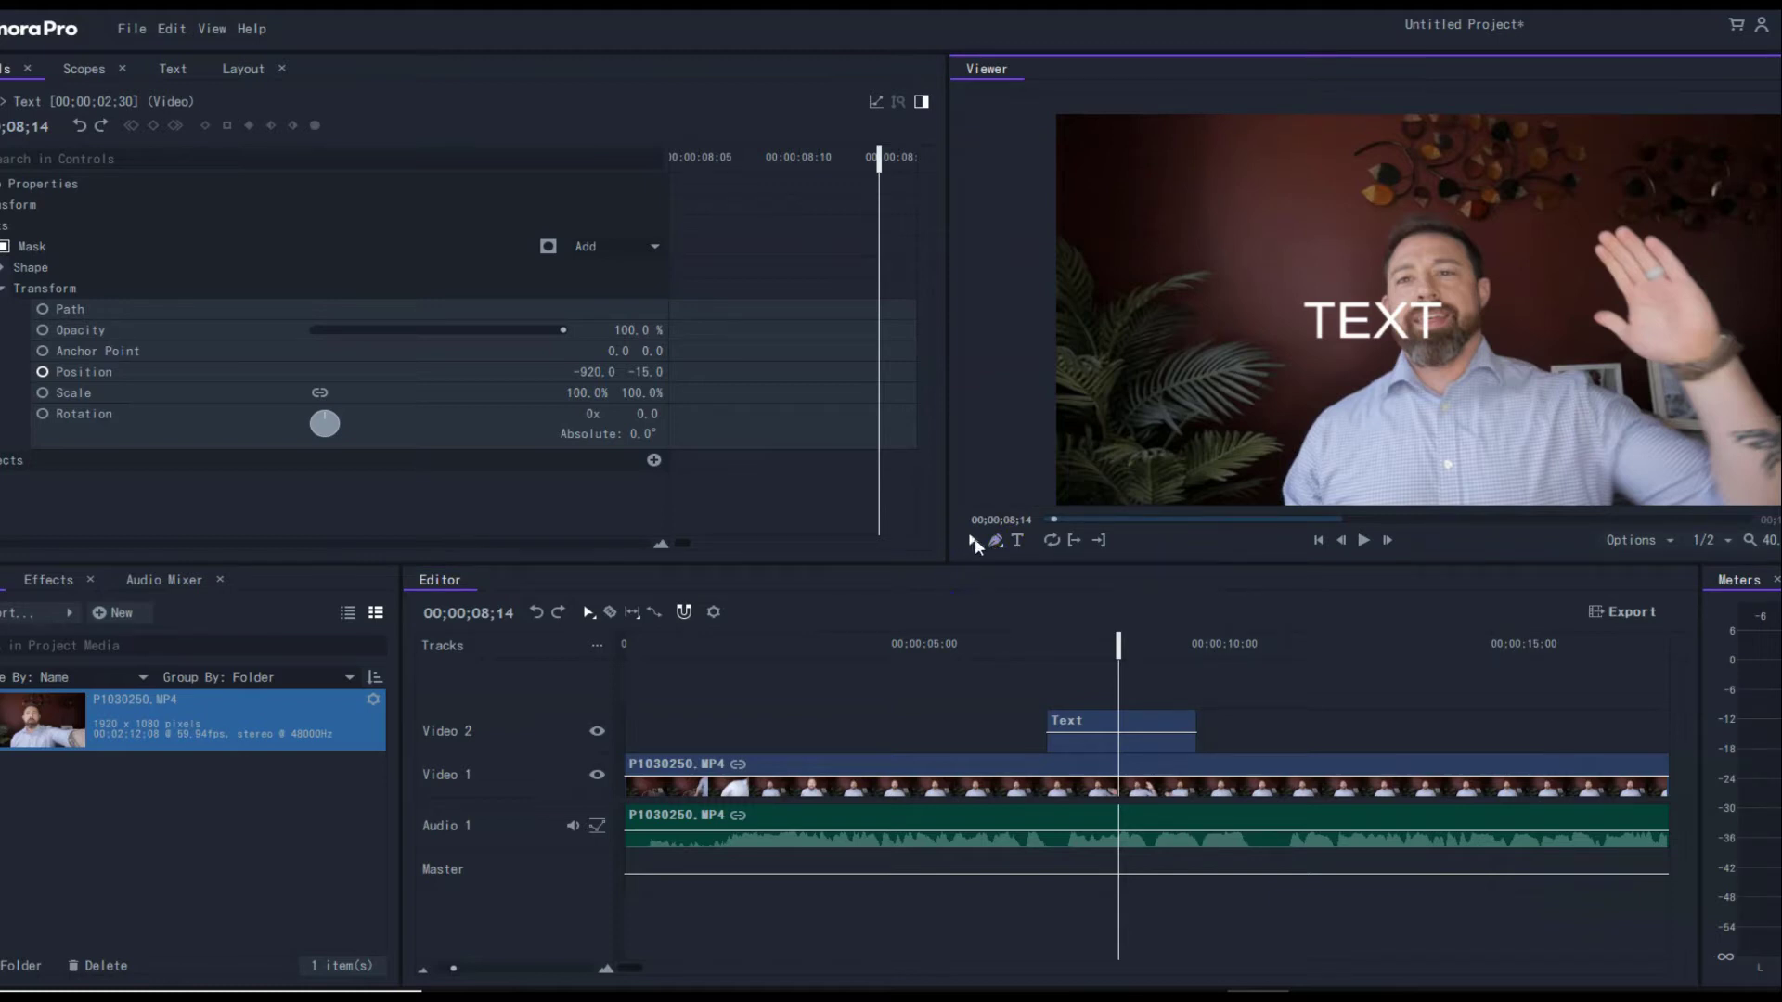
drag(1114, 643, 1017, 637)
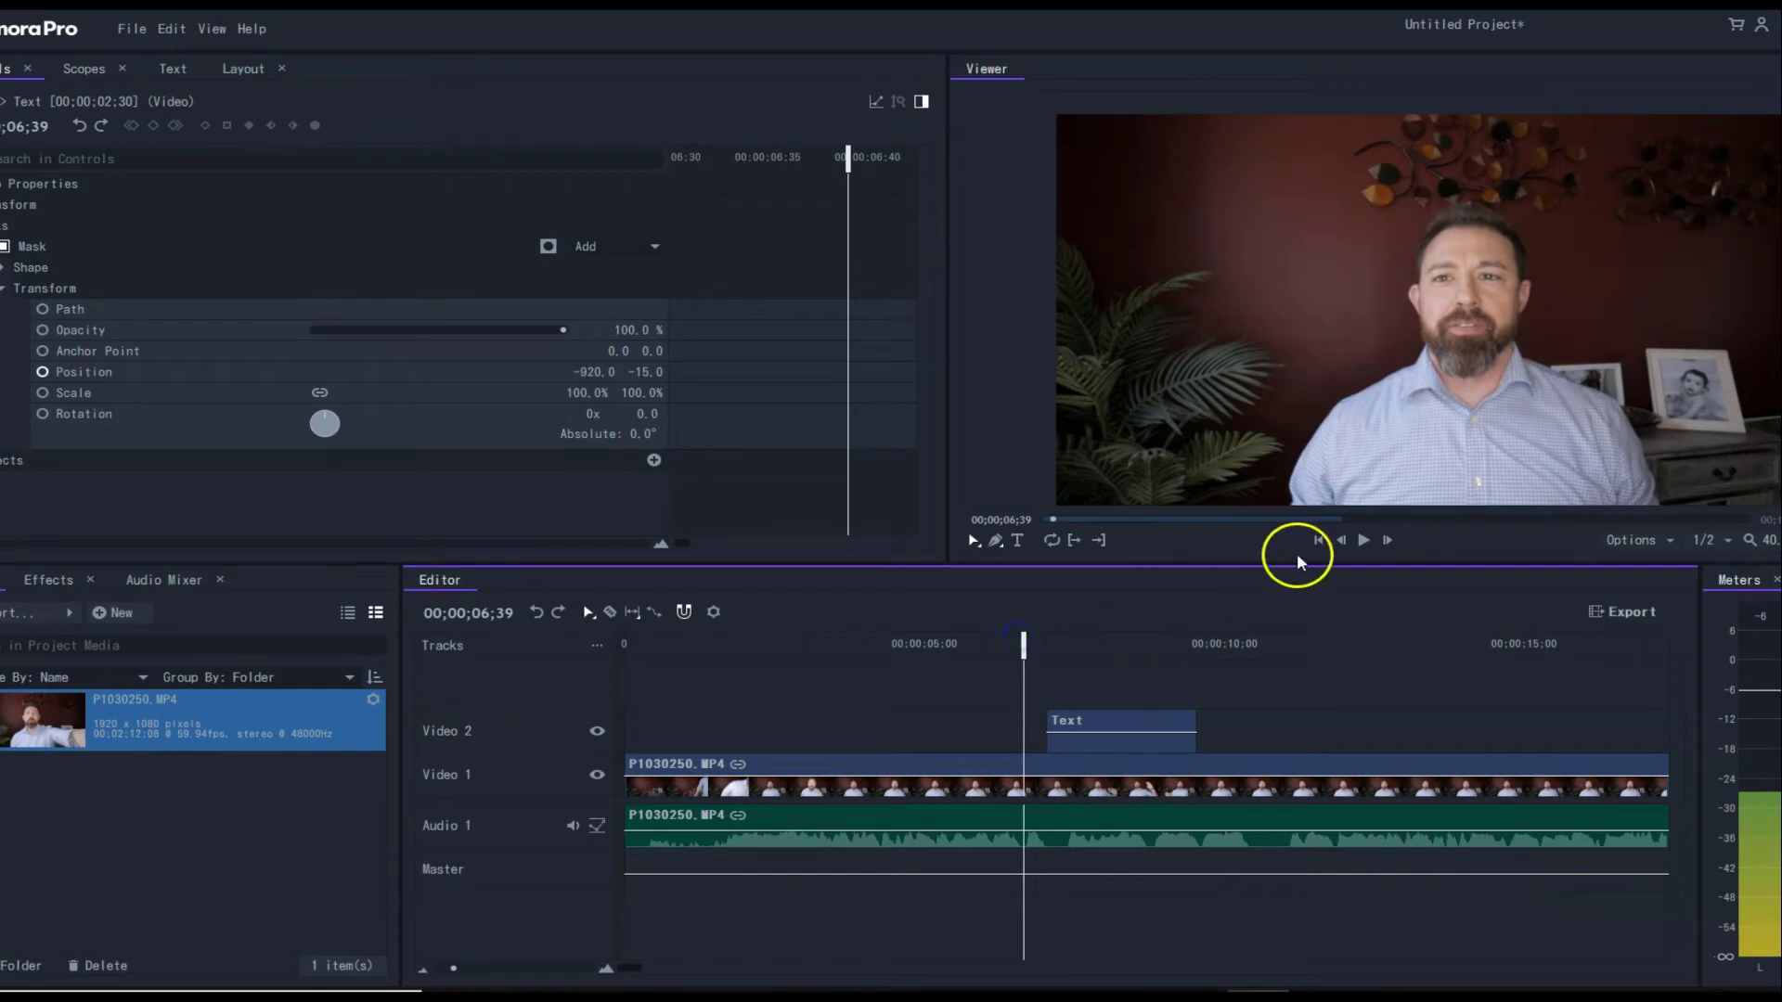
click(1371, 538)
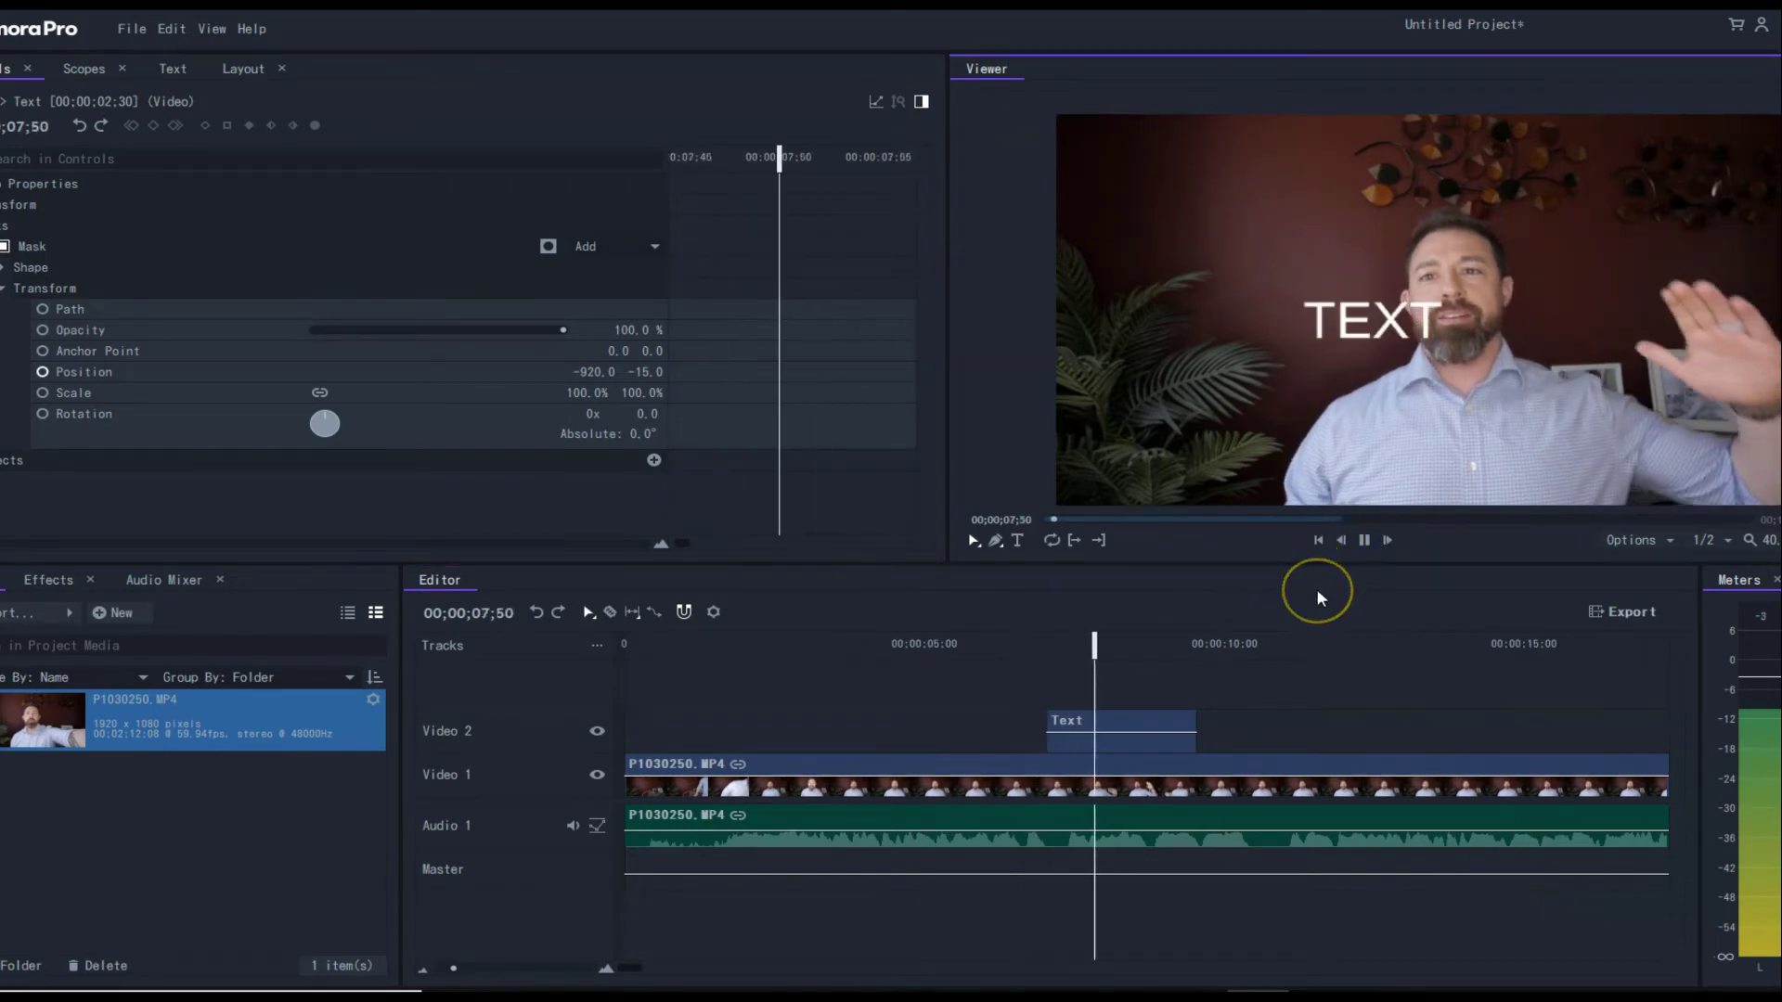
click(1364, 540)
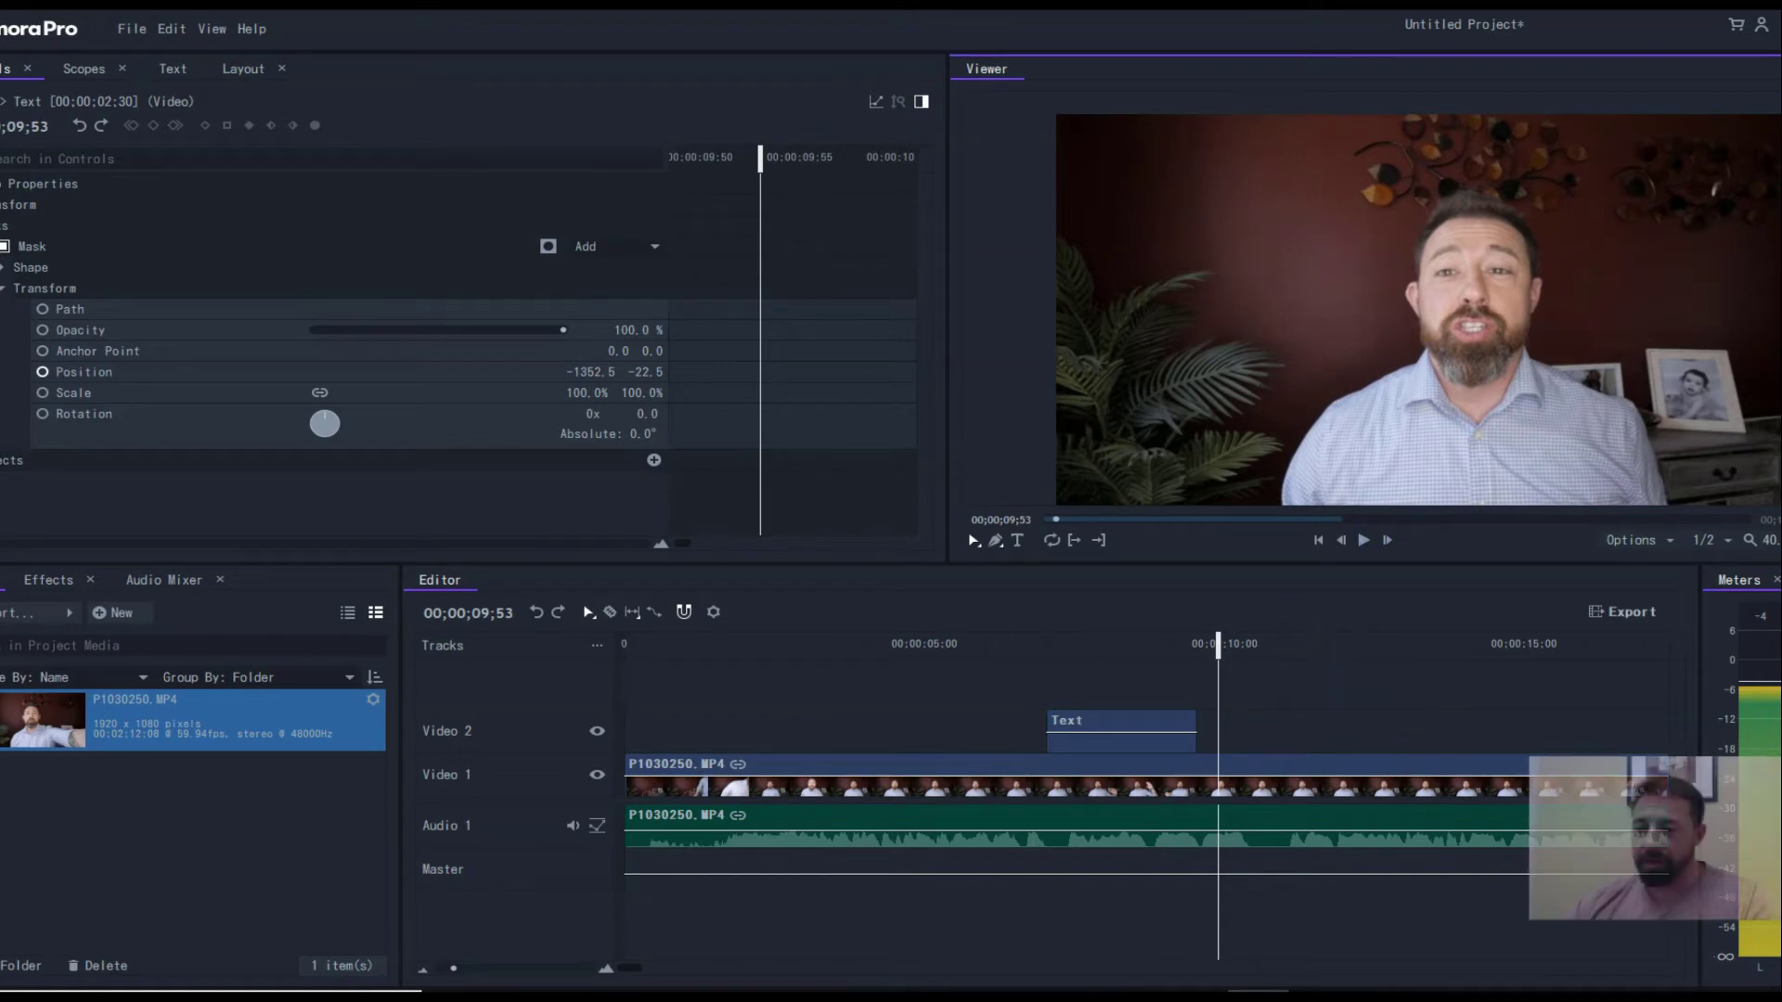